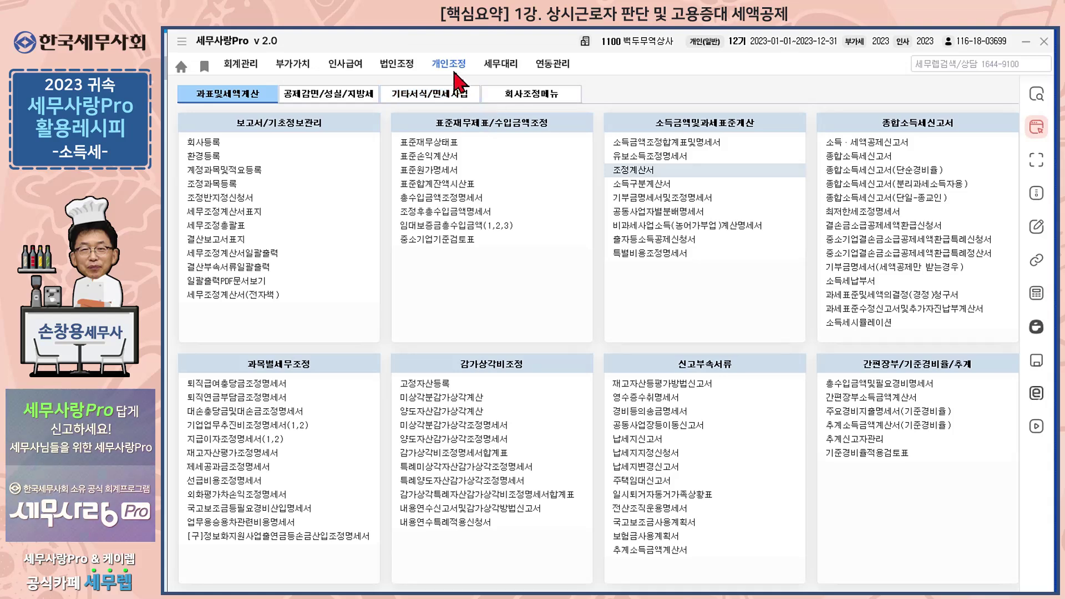
# - View the 근로자고용현황(공제세액계산용) form among the individual tax credit forms and return to the main screen
pyautogui.click(312, 99)
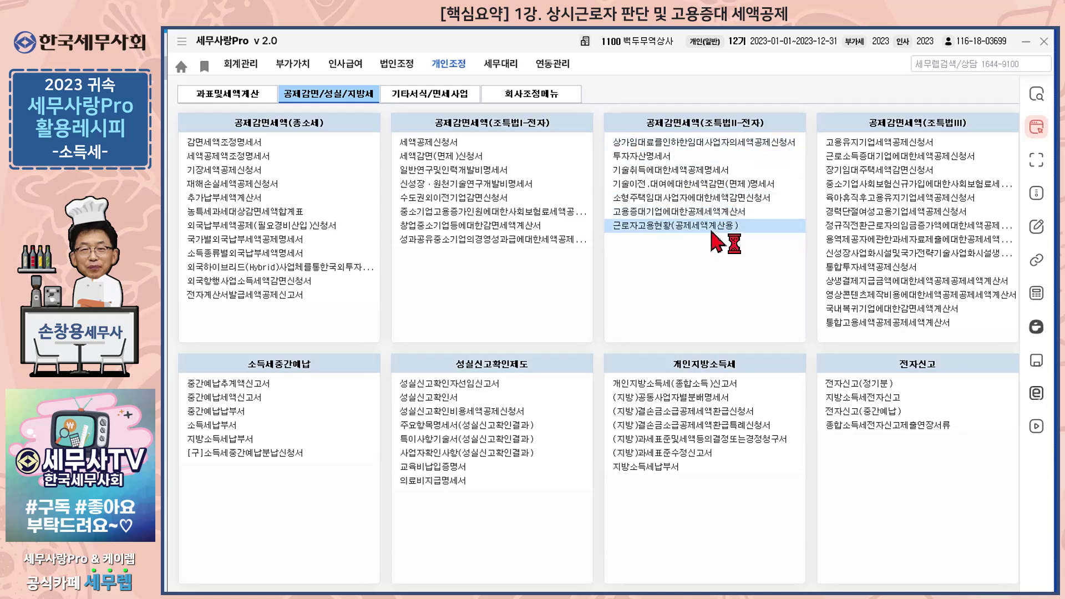
pyautogui.click(712, 232)
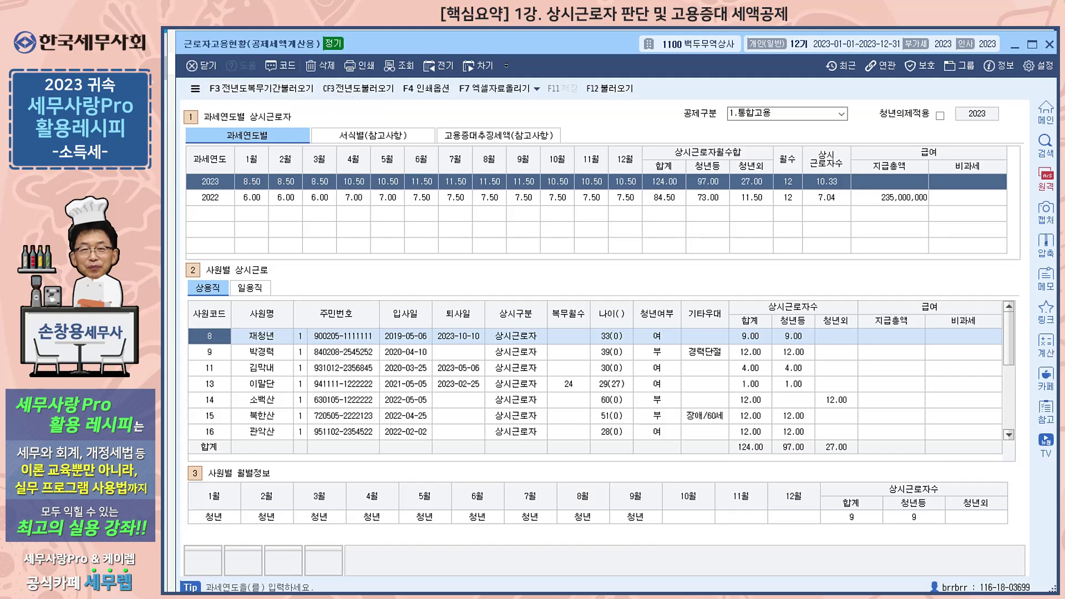
pyautogui.press('Escape')
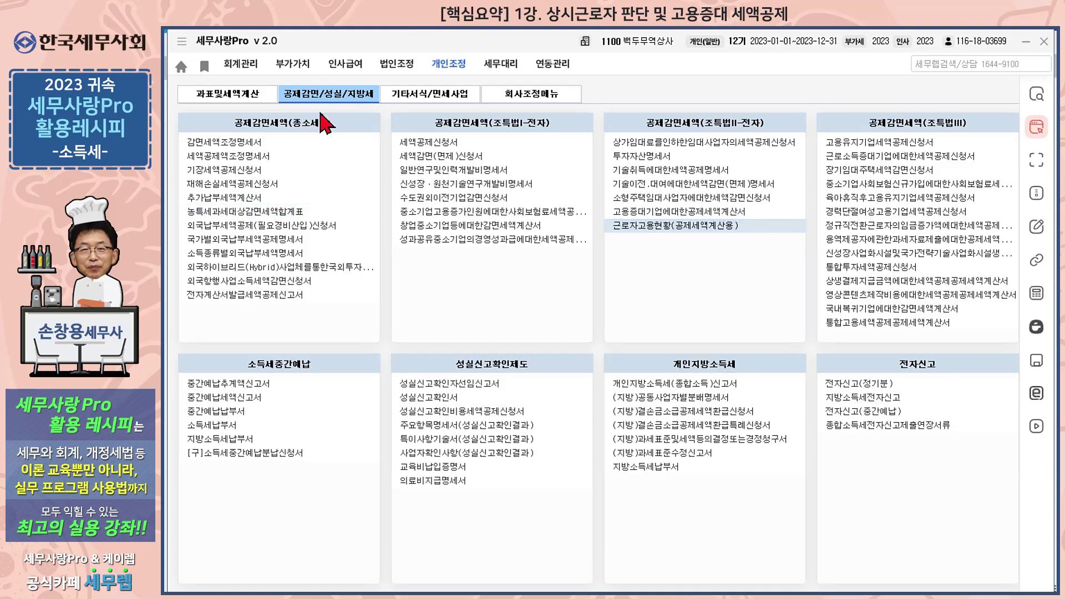
# - Examine the 상시근로자구분 options in 사원등록's 추가사항 for employee codes 8 and 17 and close the employee register
pyautogui.click(345, 64)
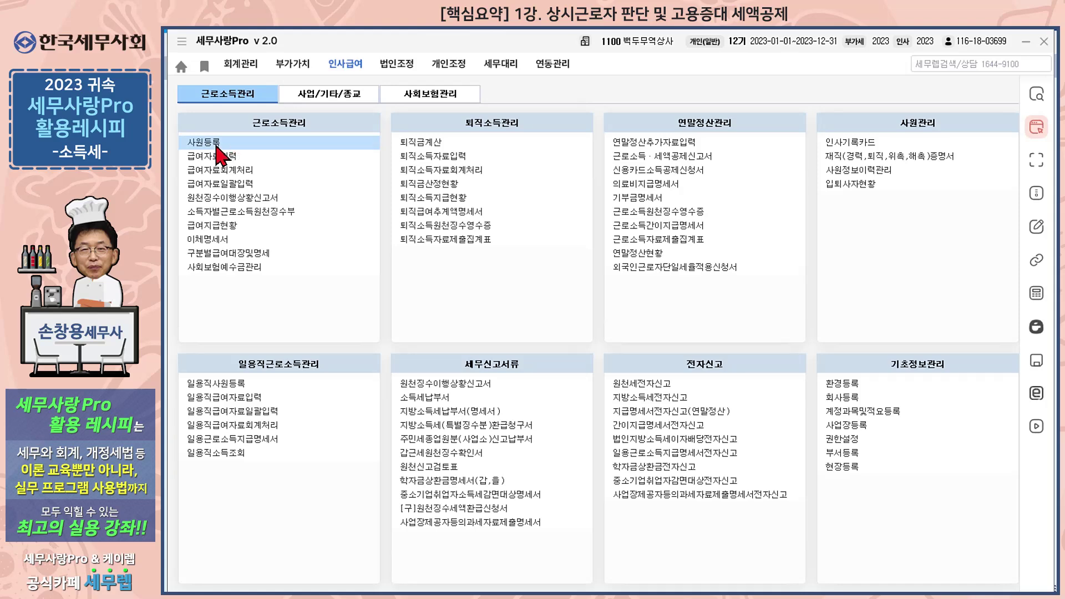
pyautogui.click(203, 143)
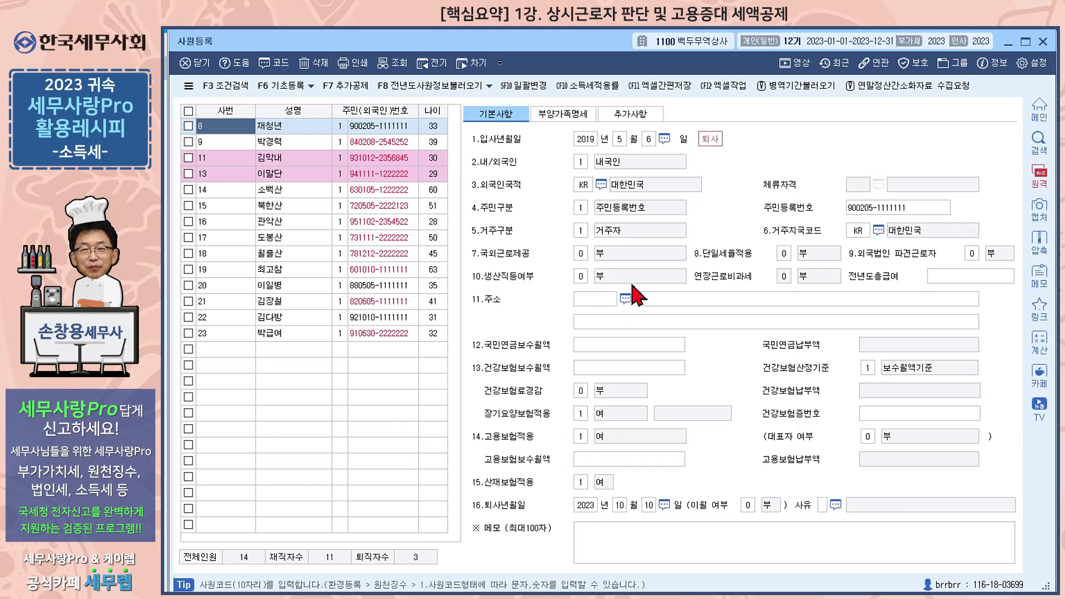
pyautogui.click(634, 117)
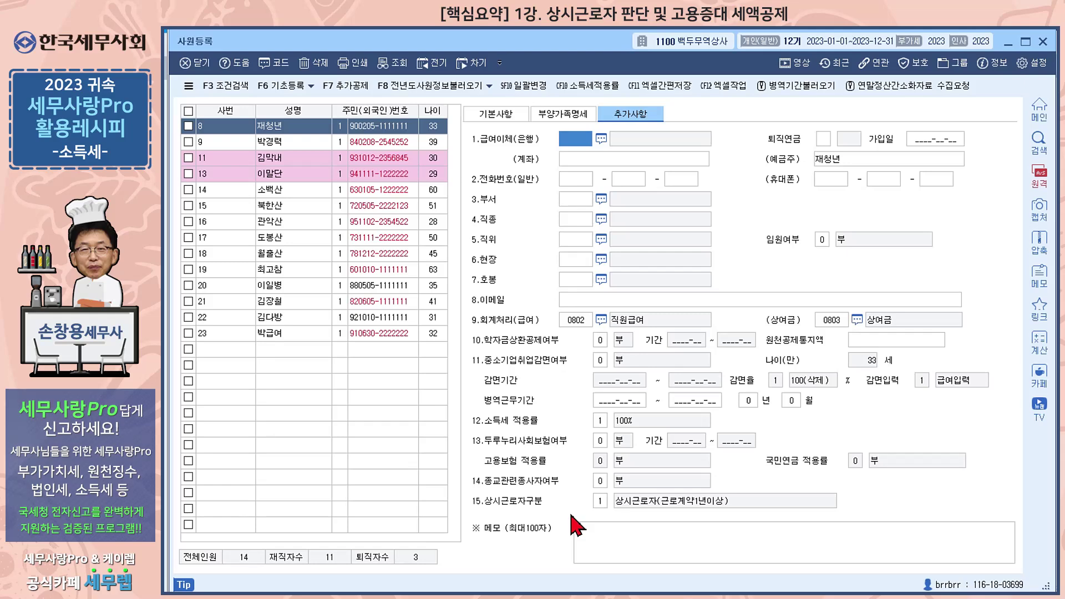
pyautogui.click(604, 502)
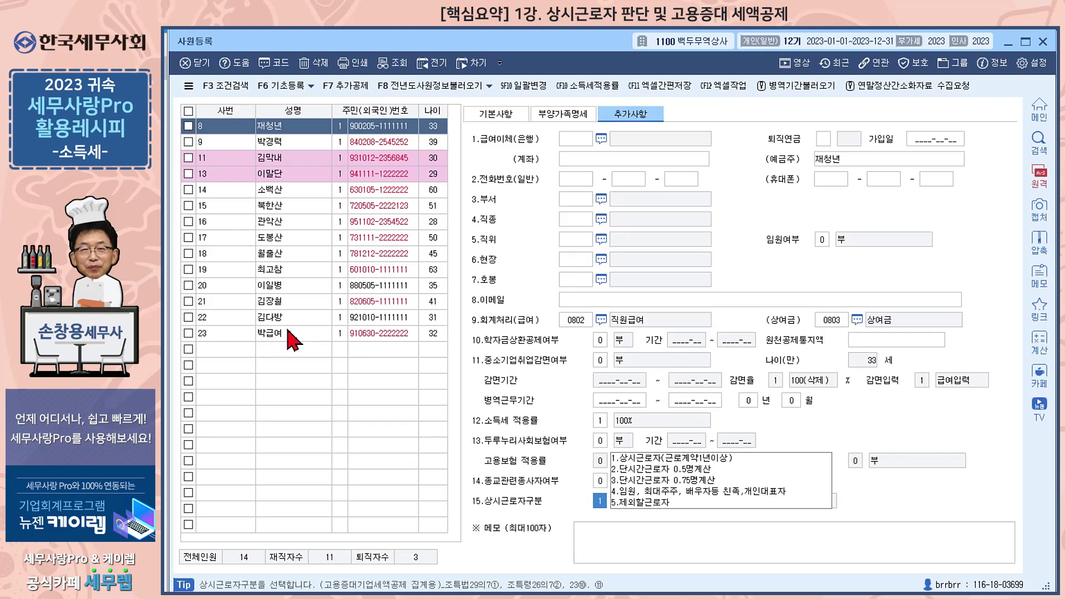
pyautogui.click(284, 238)
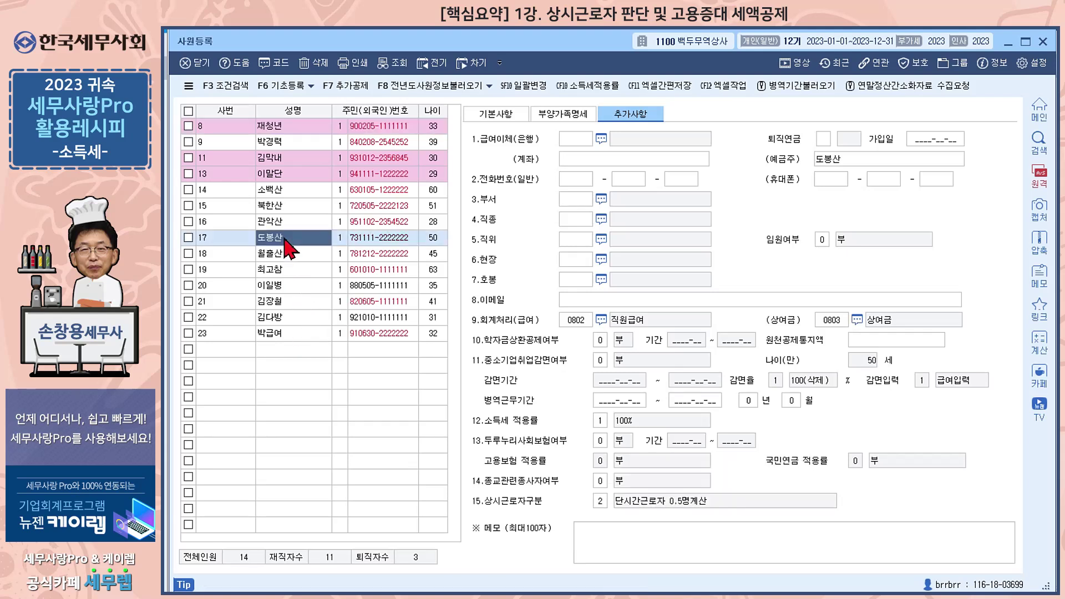
pyautogui.click(601, 504)
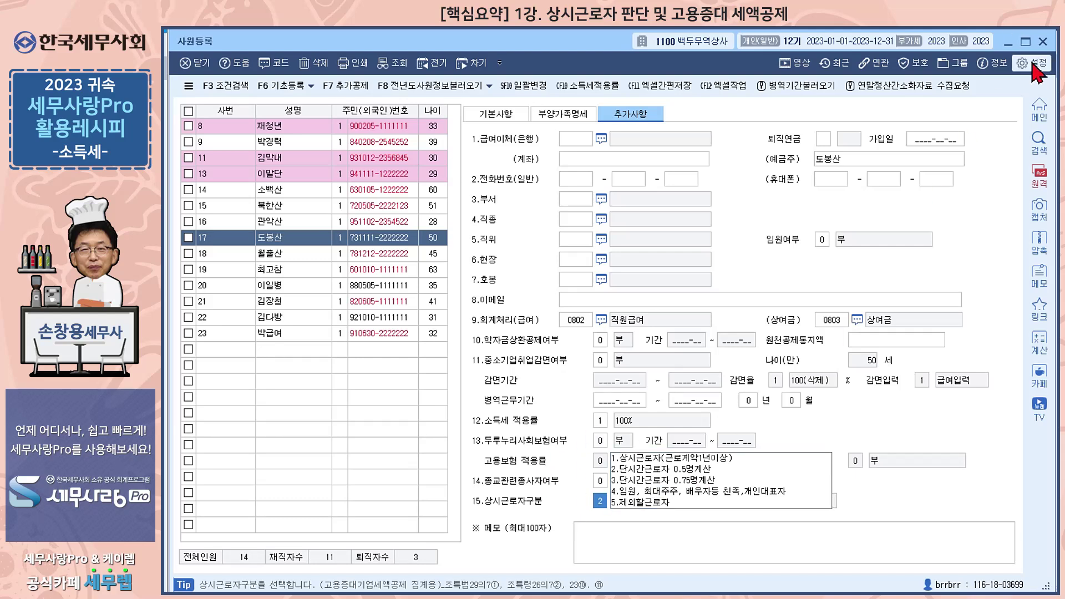
pyautogui.click(1043, 42)
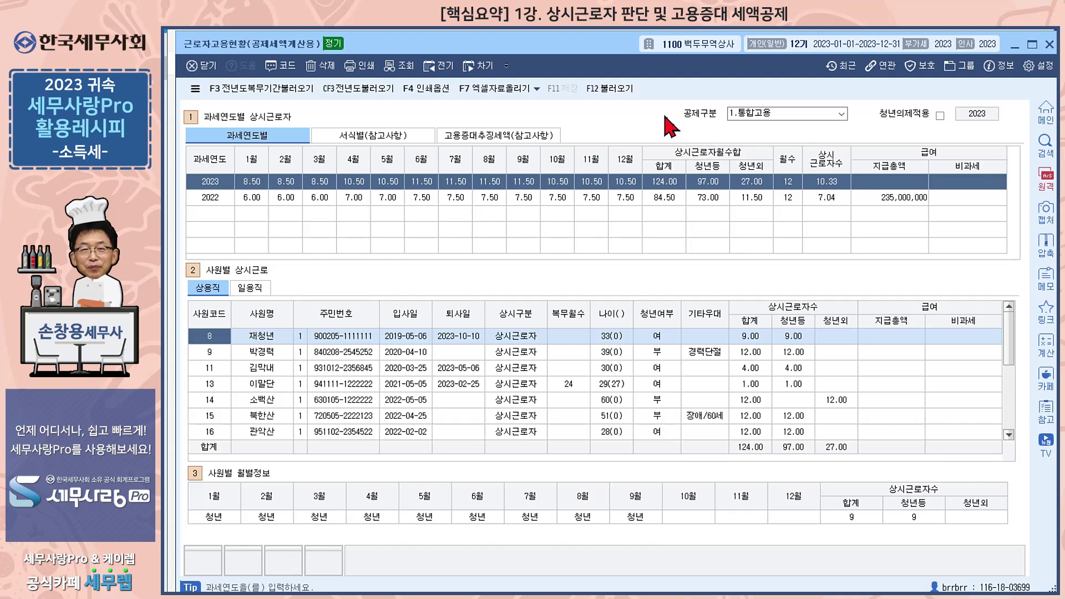
# - With 공제구분 set to 1.통합고용, load the employment data for 2023 (기수 12) and 2022 (기수 11) into the form
pyautogui.click(841, 115)
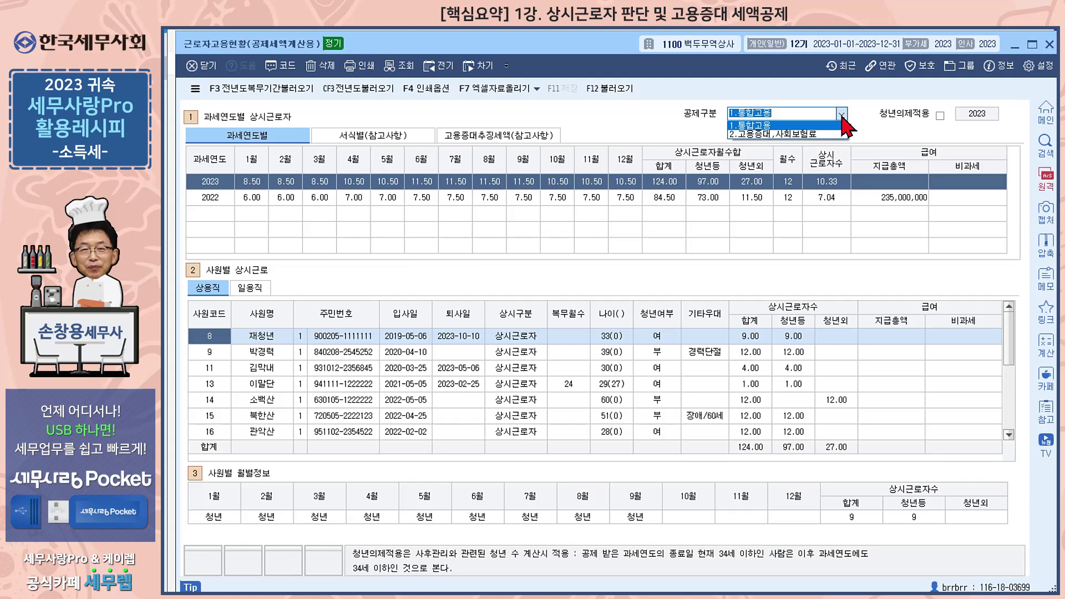
pyautogui.click(772, 125)
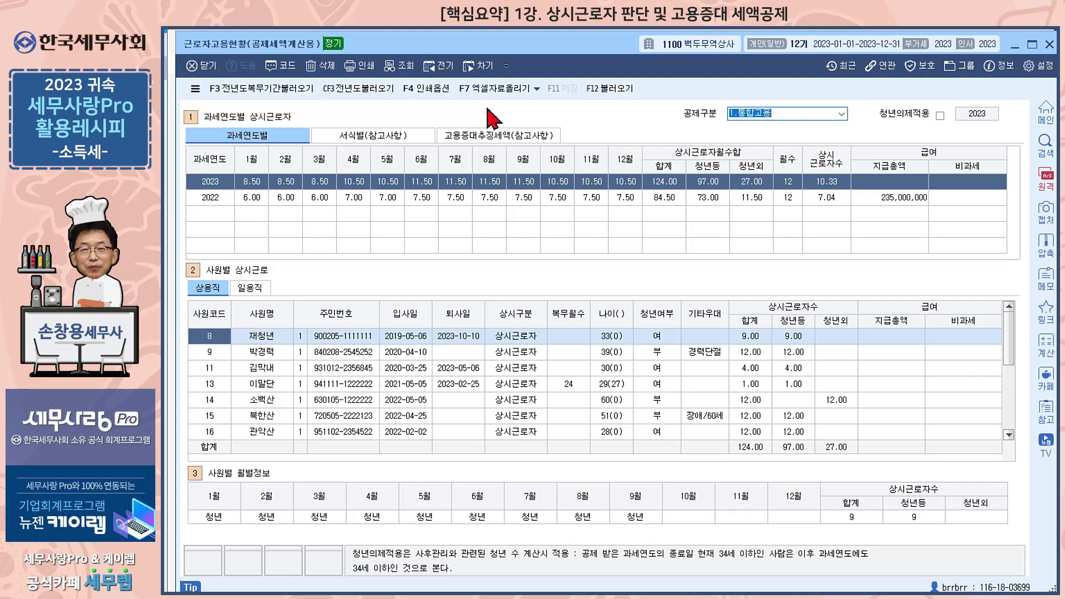
pyautogui.click(608, 93)
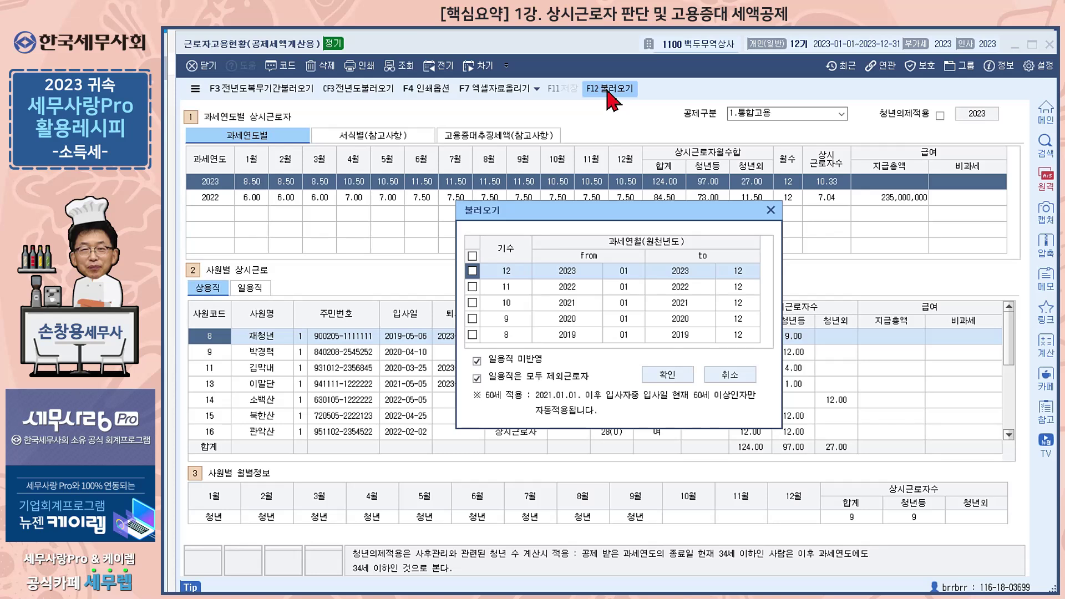
pyautogui.click(475, 272)
pyautogui.click(473, 287)
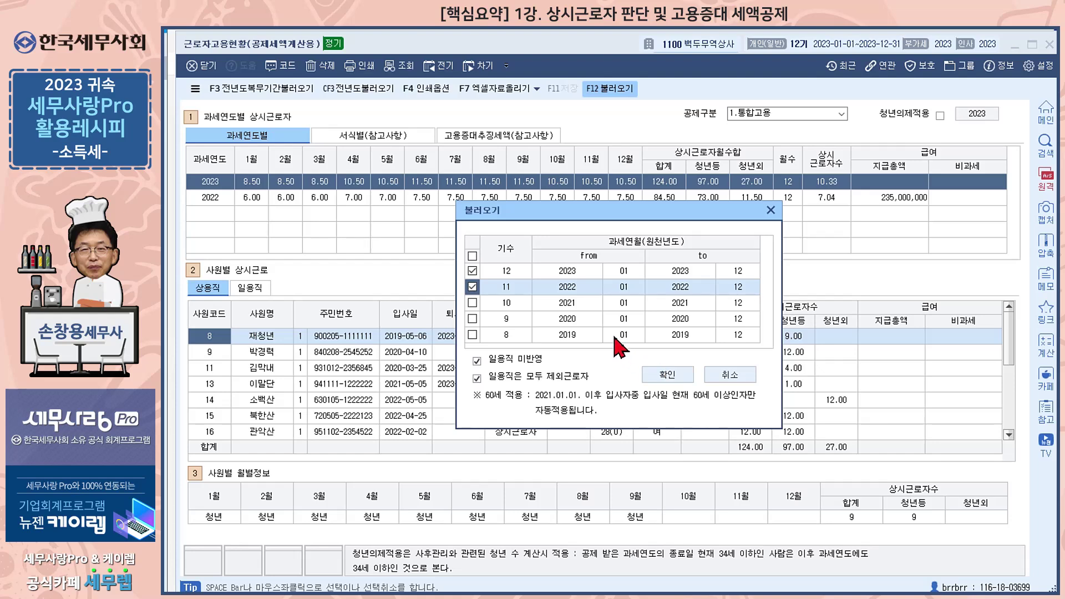
pyautogui.click(668, 376)
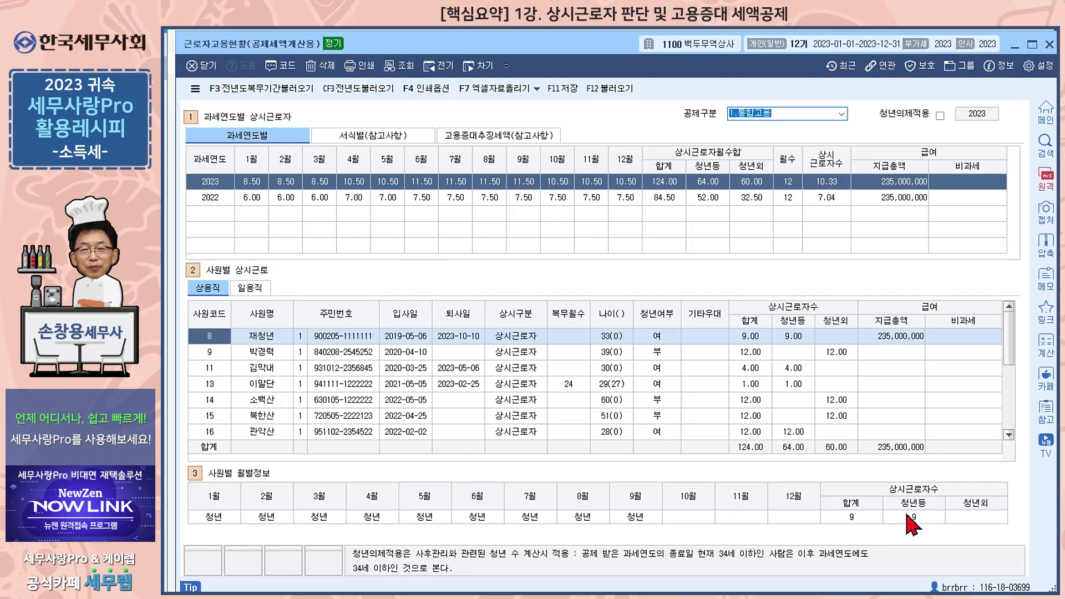
# - For 2023, set the 기타우대 of employee code 9 to 2.경력단절
pyautogui.click(211, 354)
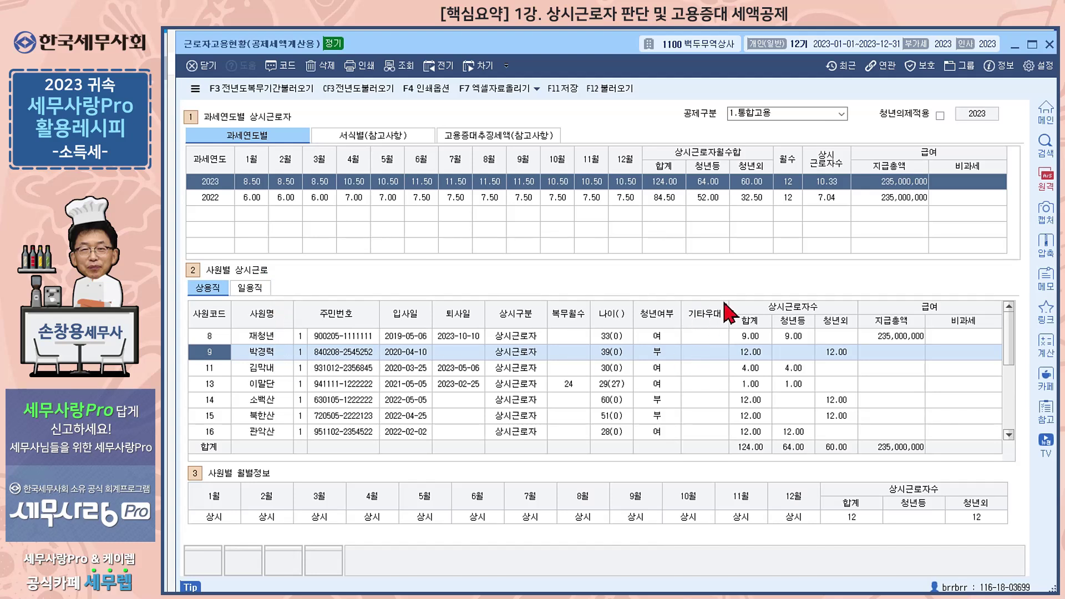
pyautogui.click(703, 354)
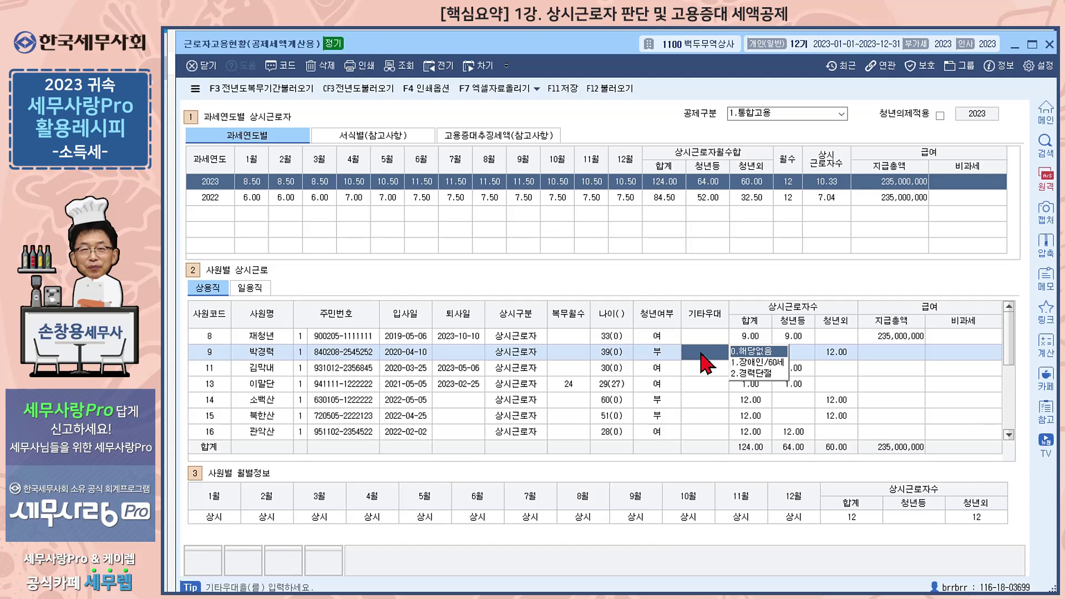
pyautogui.click(765, 381)
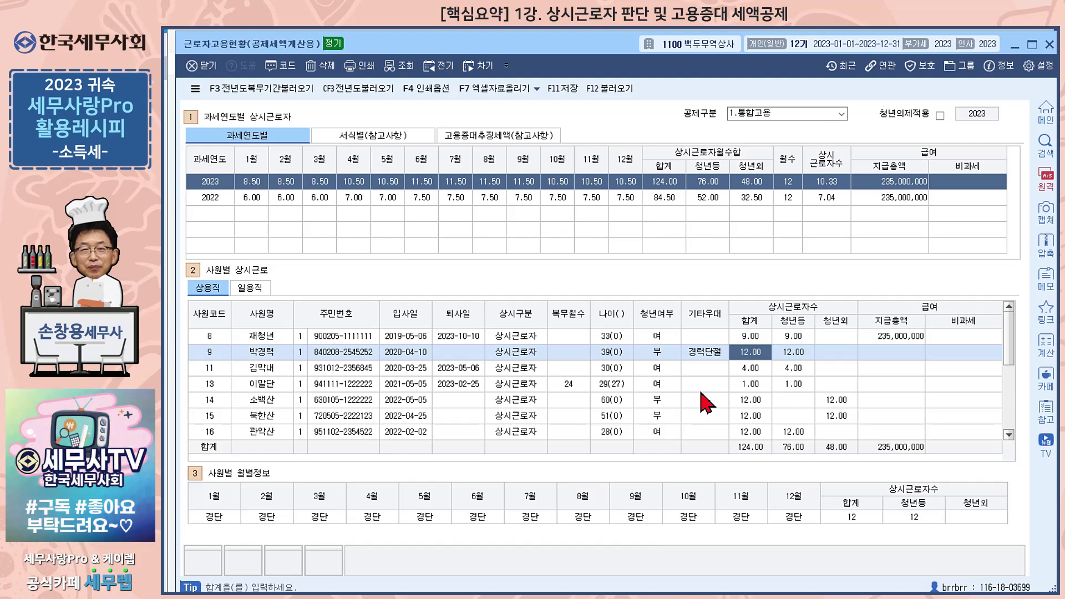
# - Review the 복무월수 of employee code 13 and the choices for loading the prior year's service period, without applying any
pyautogui.click(567, 386)
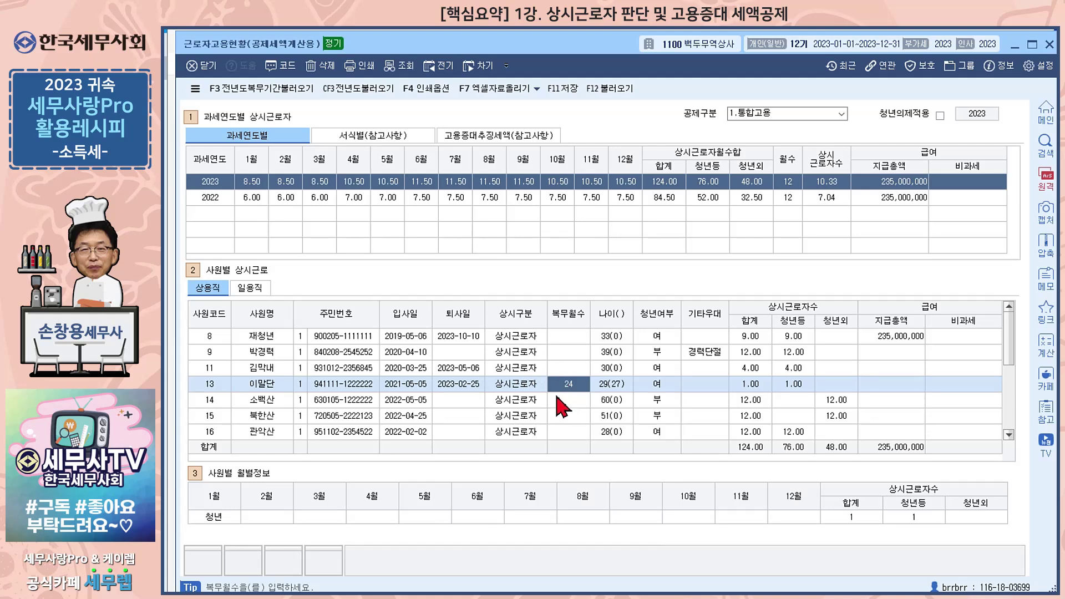
pyautogui.click(250, 94)
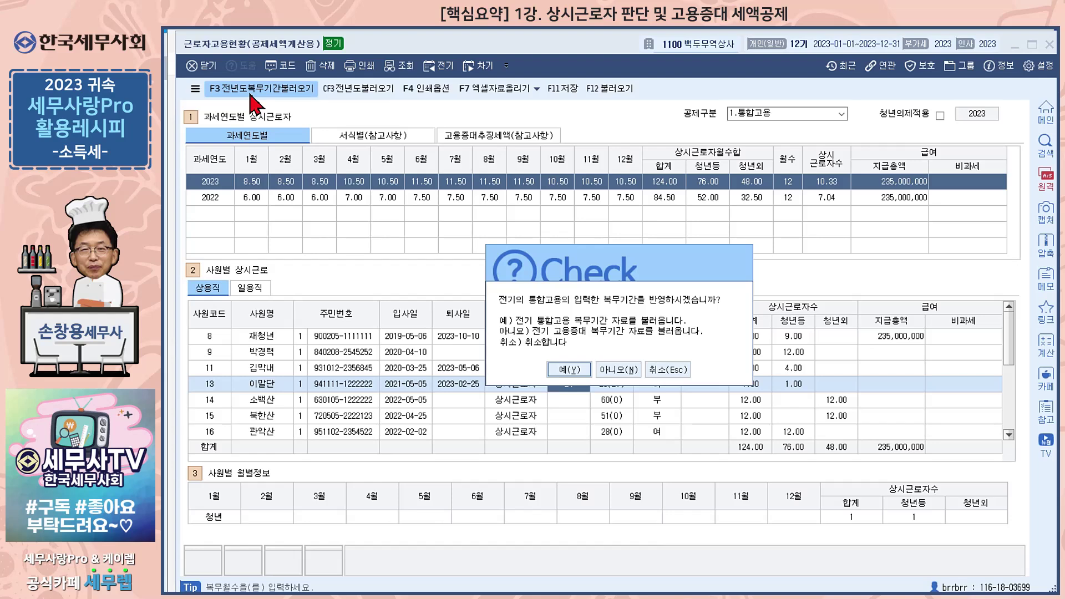
pyautogui.click(659, 369)
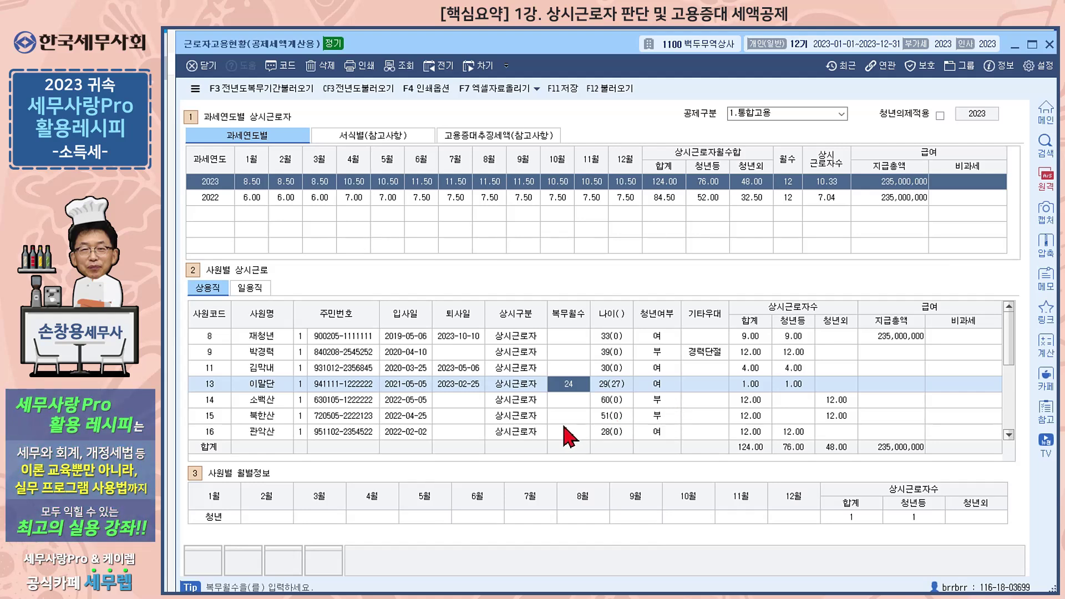
# - For 2023, set the 기타우대 of employee code 15 to 1.장애인/60세 and of employee code 18 to 2.경력단절
pyautogui.click(704, 417)
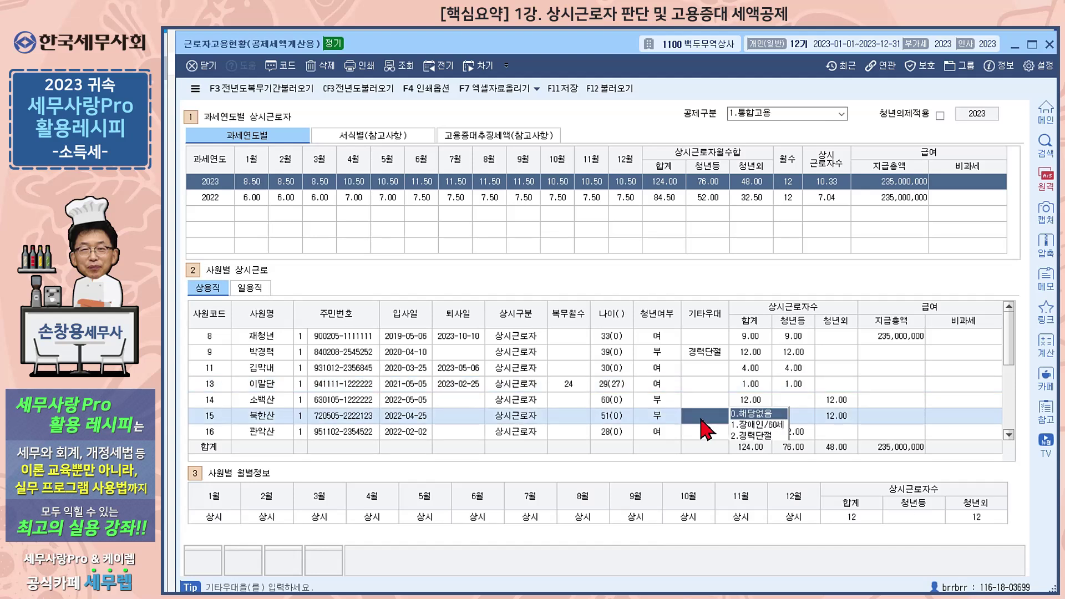
pyautogui.click(757, 424)
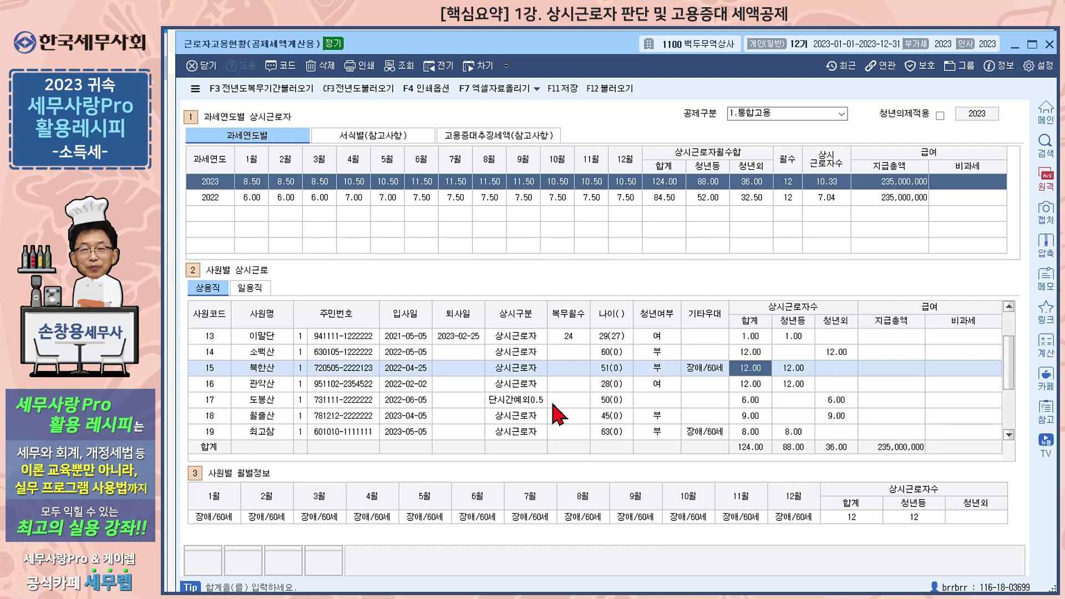
pyautogui.scroll(-1, 331, 419)
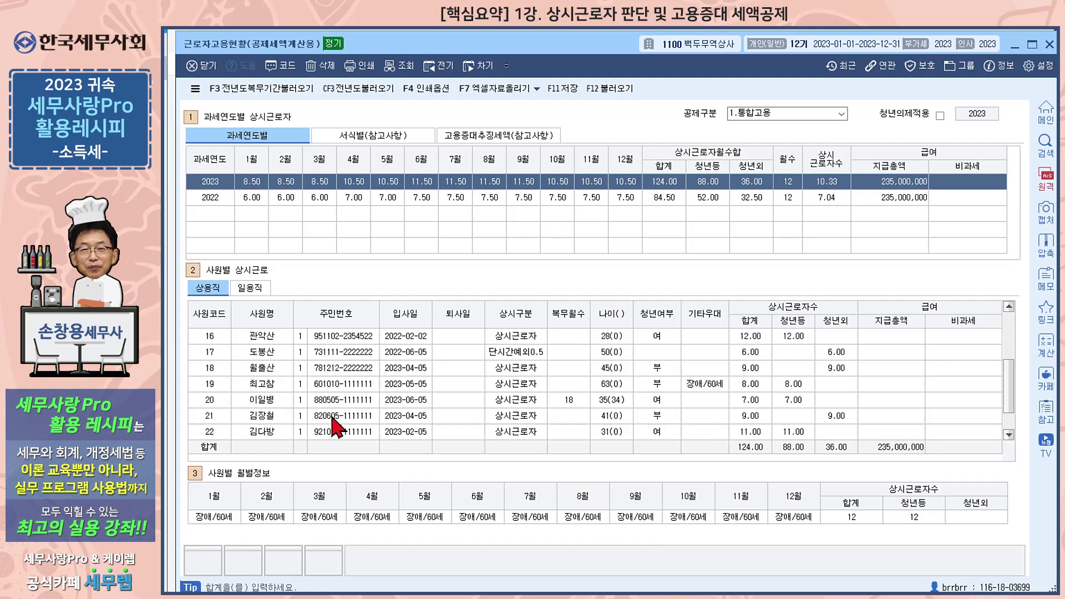
pyautogui.click(281, 402)
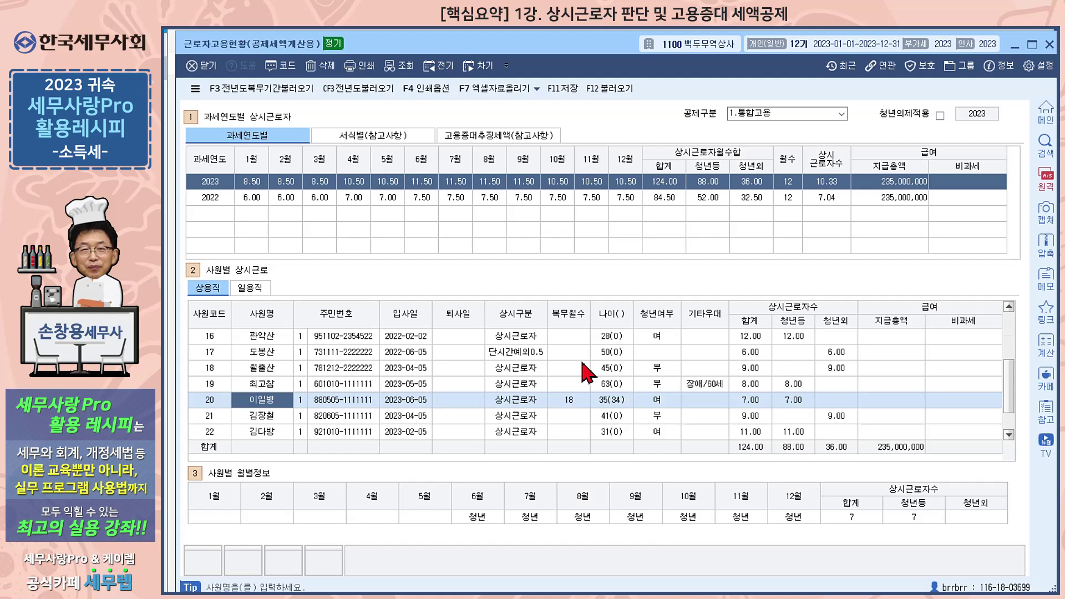
pyautogui.click(273, 369)
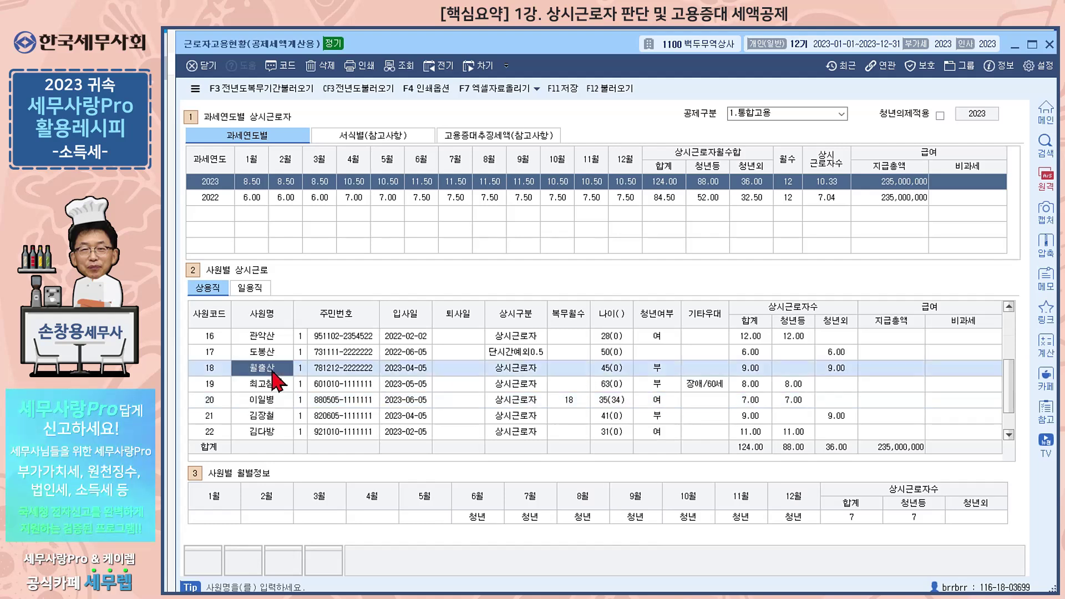
pyautogui.click(710, 369)
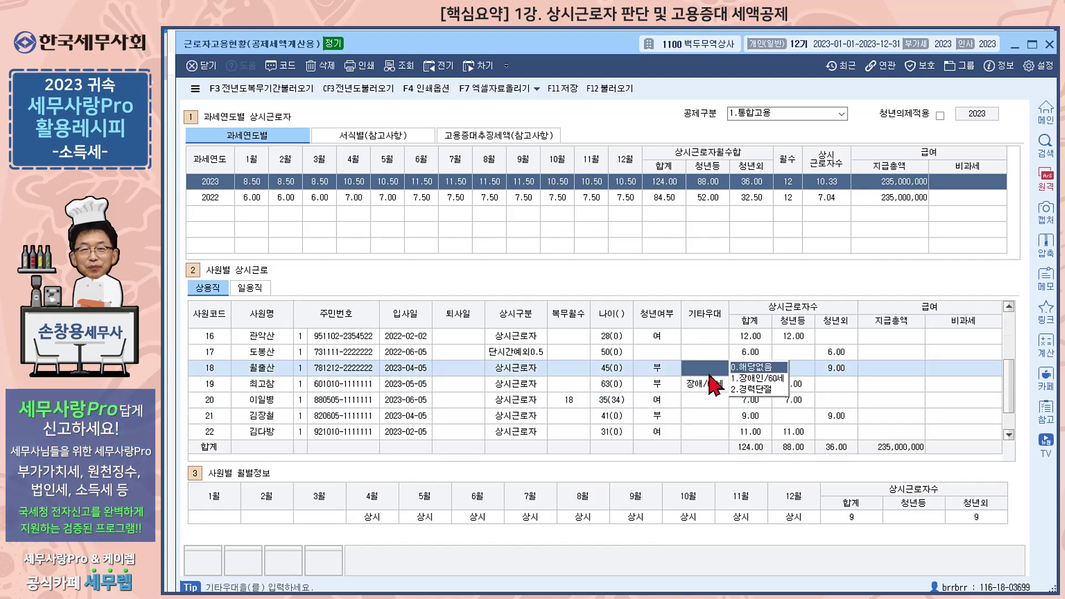
pyautogui.click(755, 389)
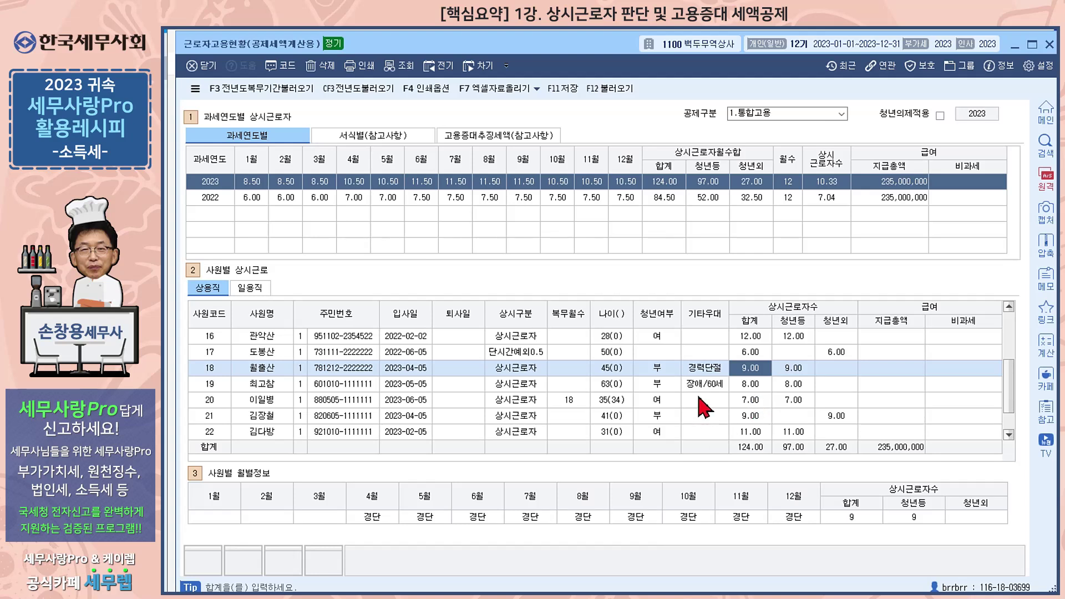
# - Switch the tax year to 2022 and set the 기타우대 of employee code 9 to 2.경력단절
pyautogui.scroll(-1, 621, 370)
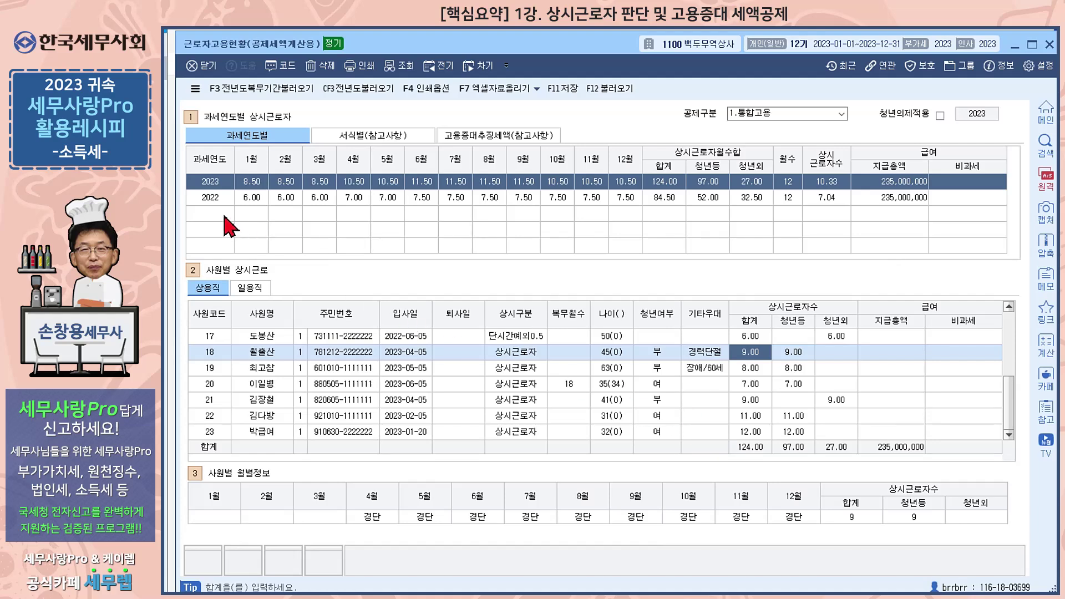
pyautogui.click(218, 198)
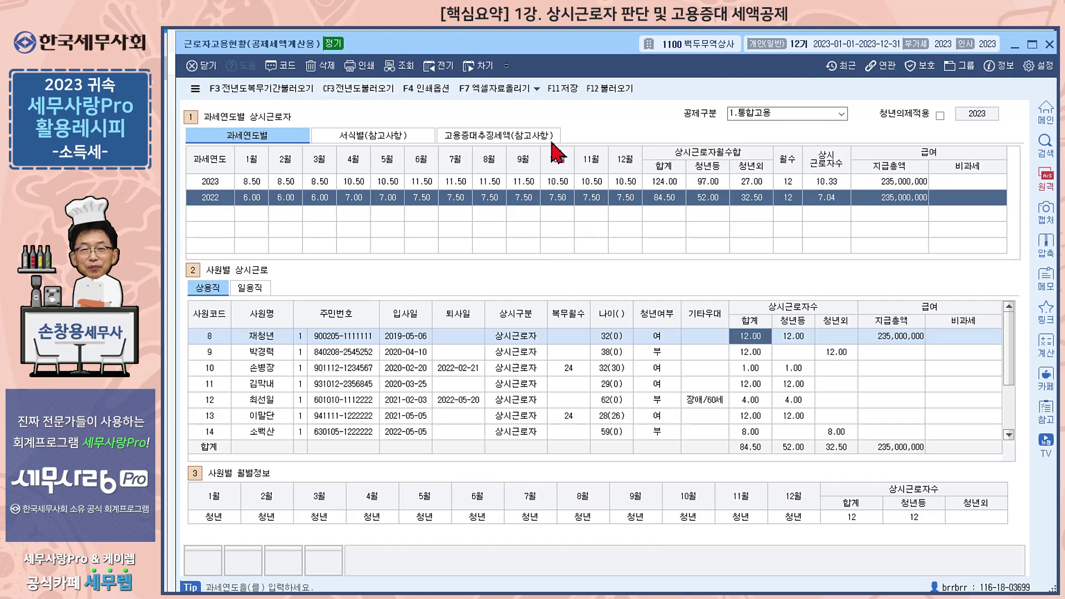
pyautogui.click(704, 352)
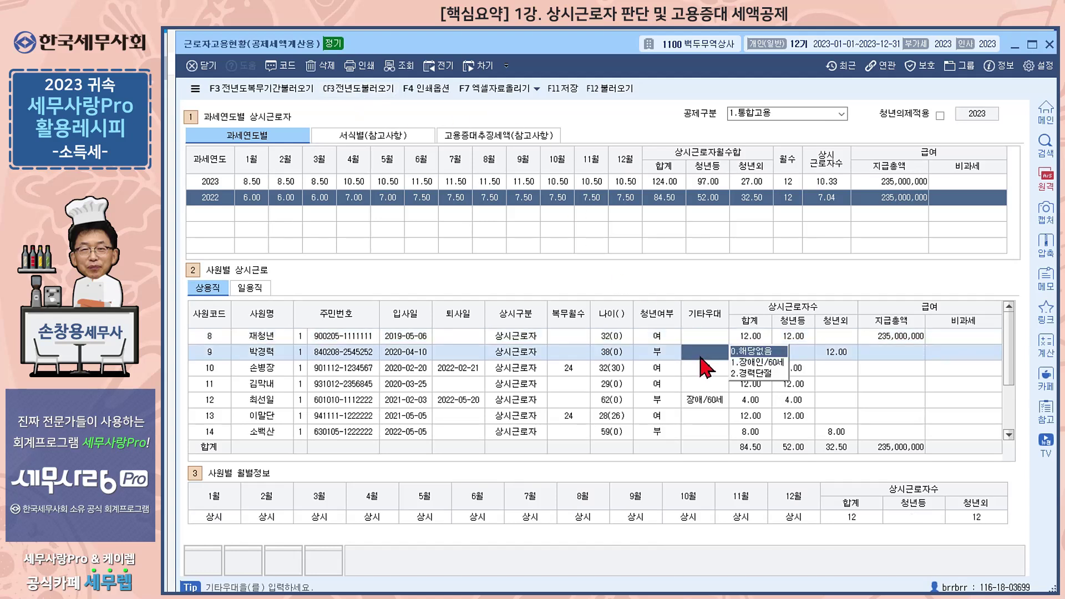
pyautogui.click(759, 376)
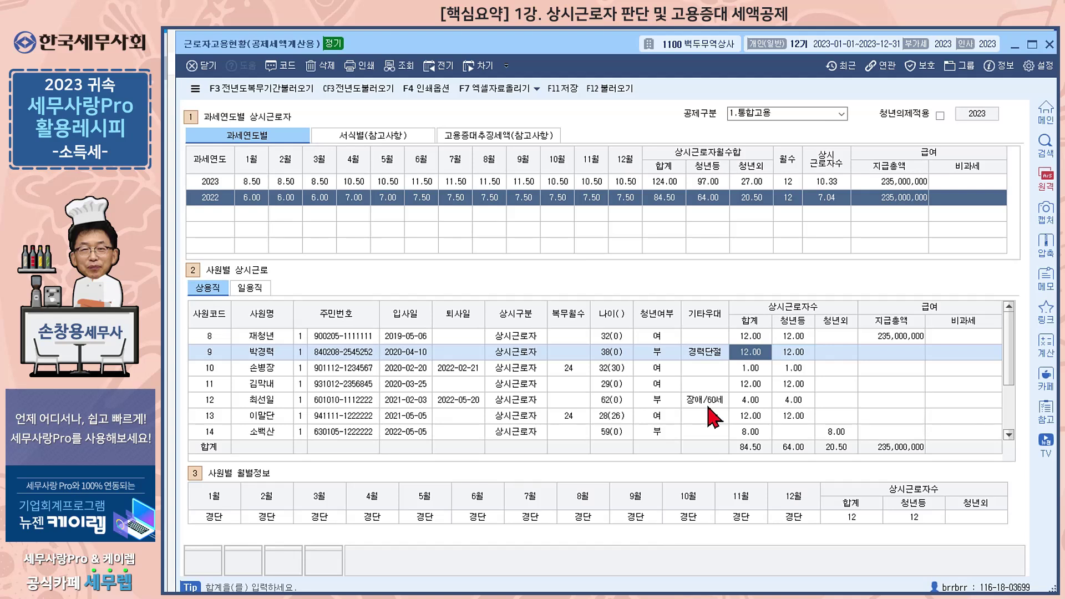
# - For 2022, check the age entry of employee code 13 and set the 기타우대 of employee code 15 to 1.장애인/60세
pyautogui.click(712, 419)
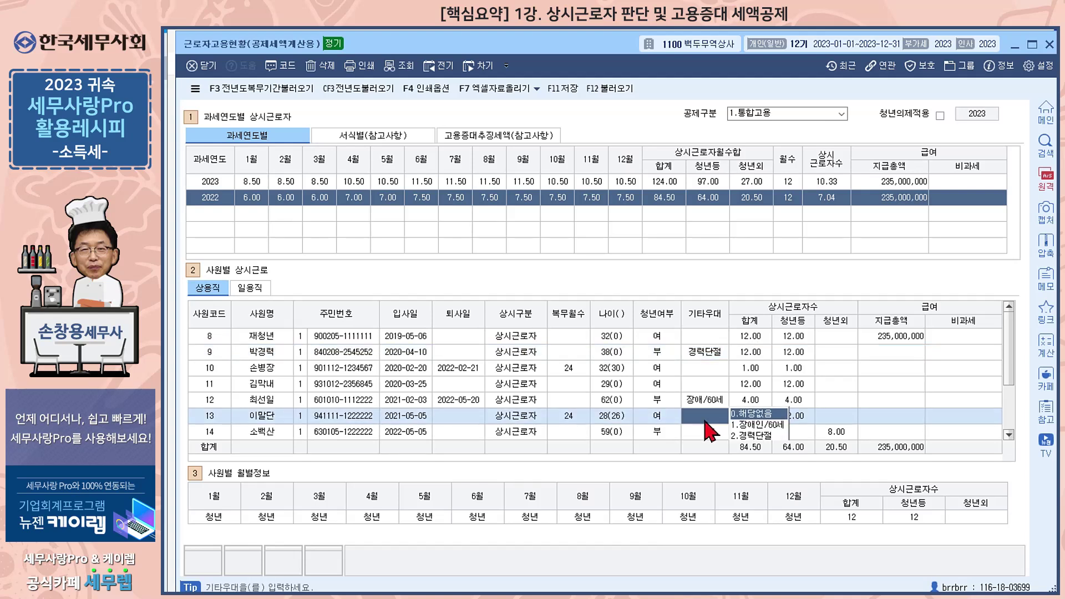
pyautogui.click(624, 419)
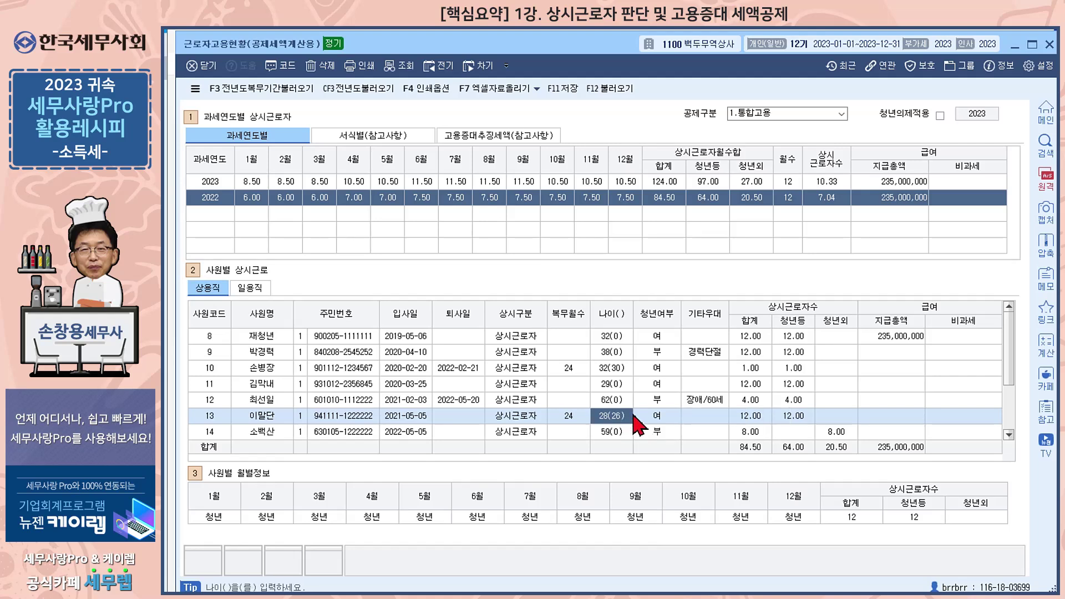
pyautogui.scroll(-1, 635, 423)
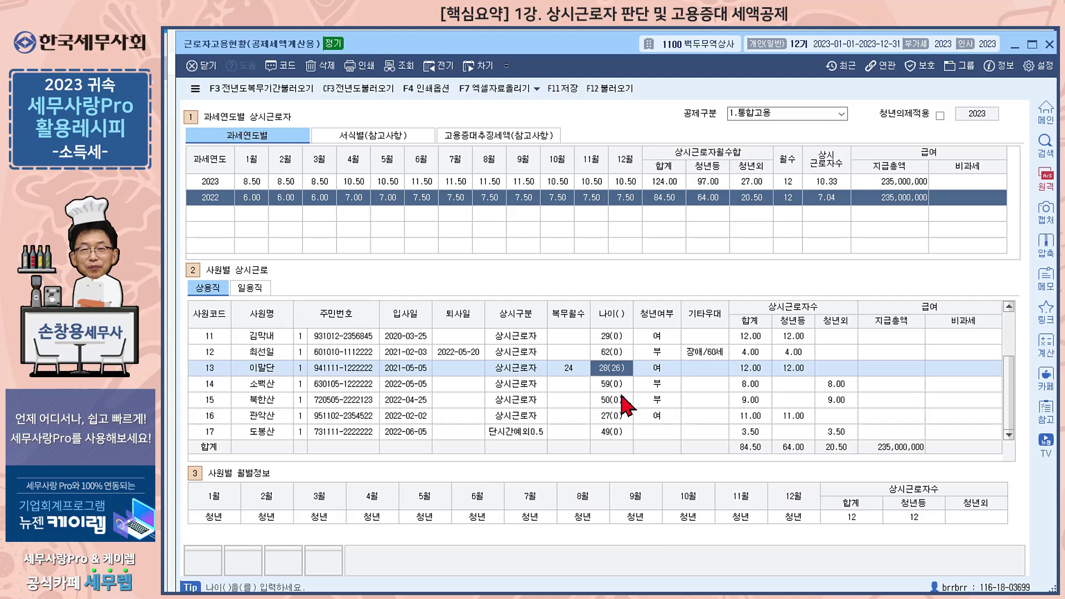
pyautogui.click(376, 401)
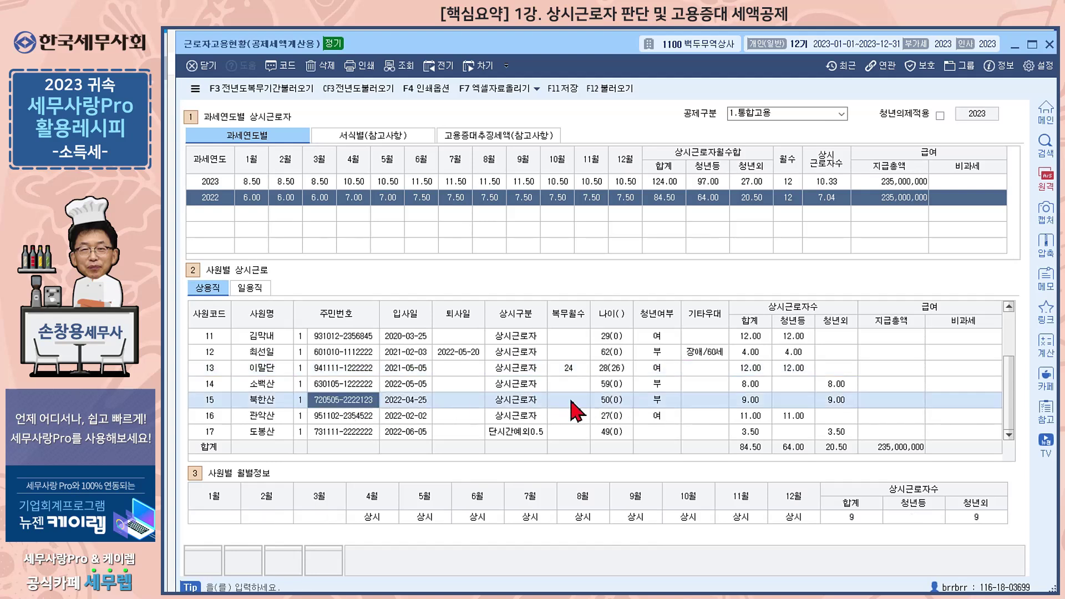
pyautogui.click(705, 398)
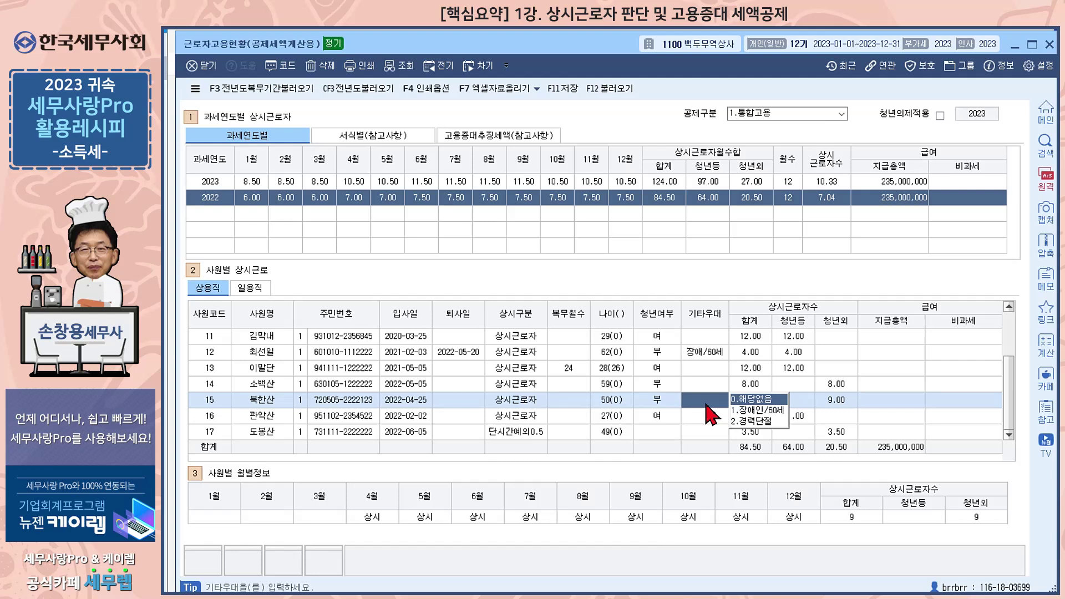
pyautogui.click(757, 411)
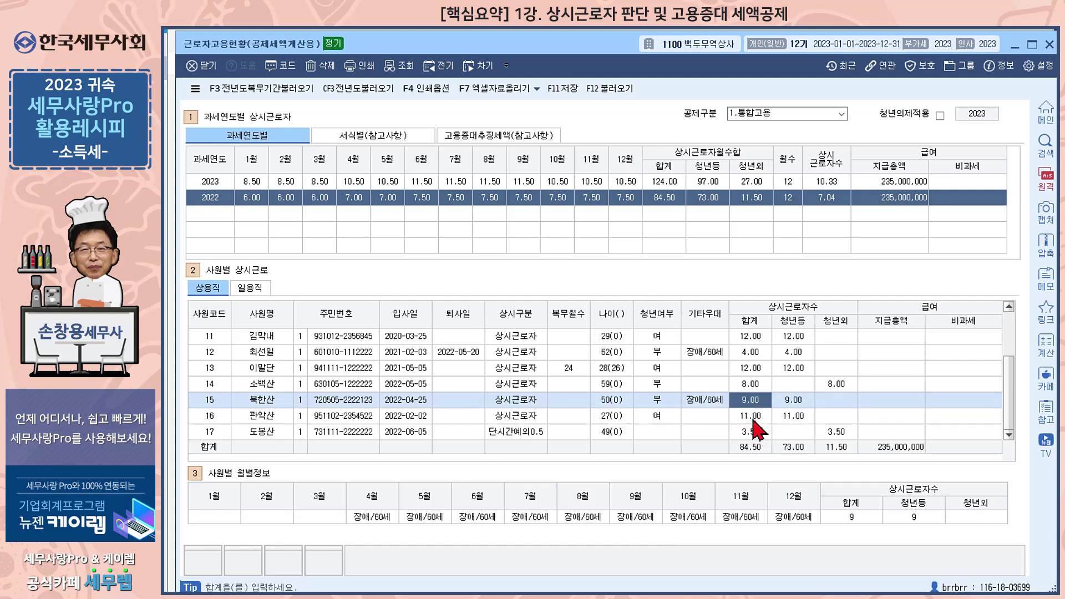
# - Review the 상시구분 of employee code 17 and the 통합고용세액공제 figures in the by-form reference summary
pyautogui.click(519, 434)
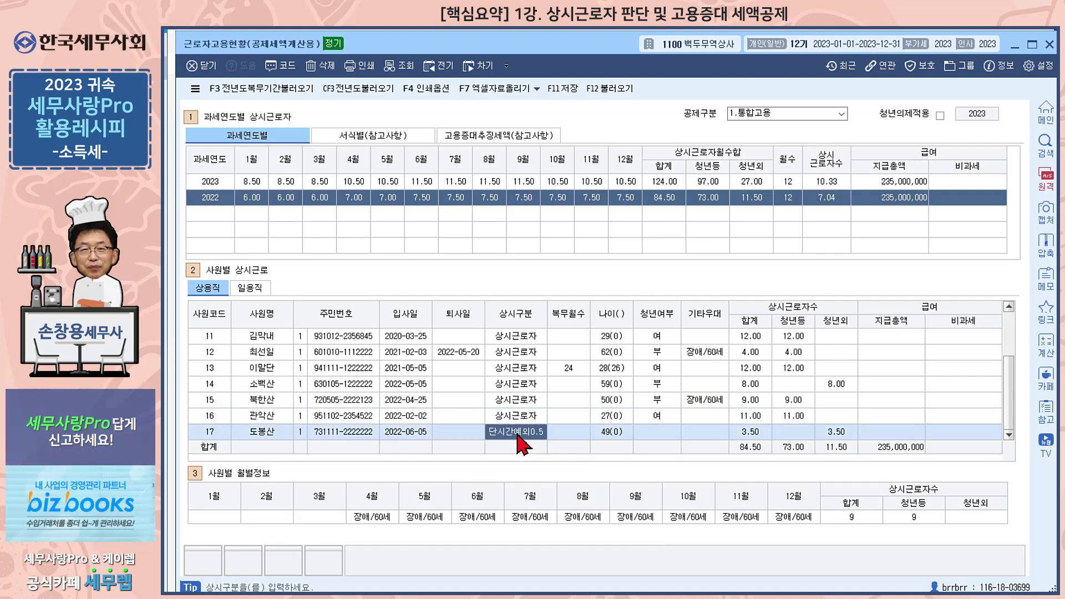
pyautogui.click(523, 432)
pyautogui.click(660, 432)
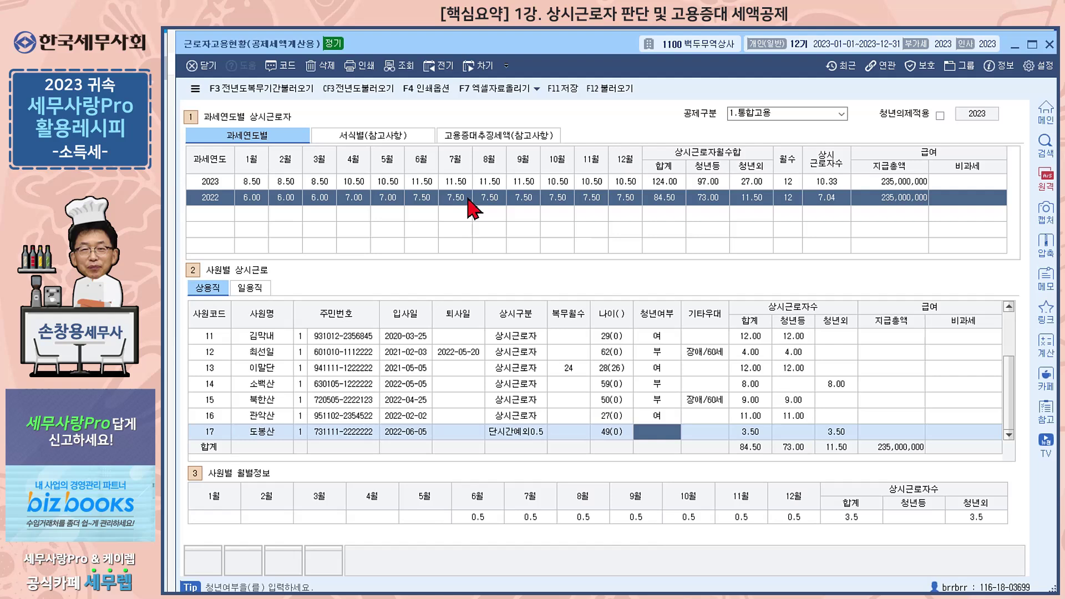
pyautogui.click(370, 143)
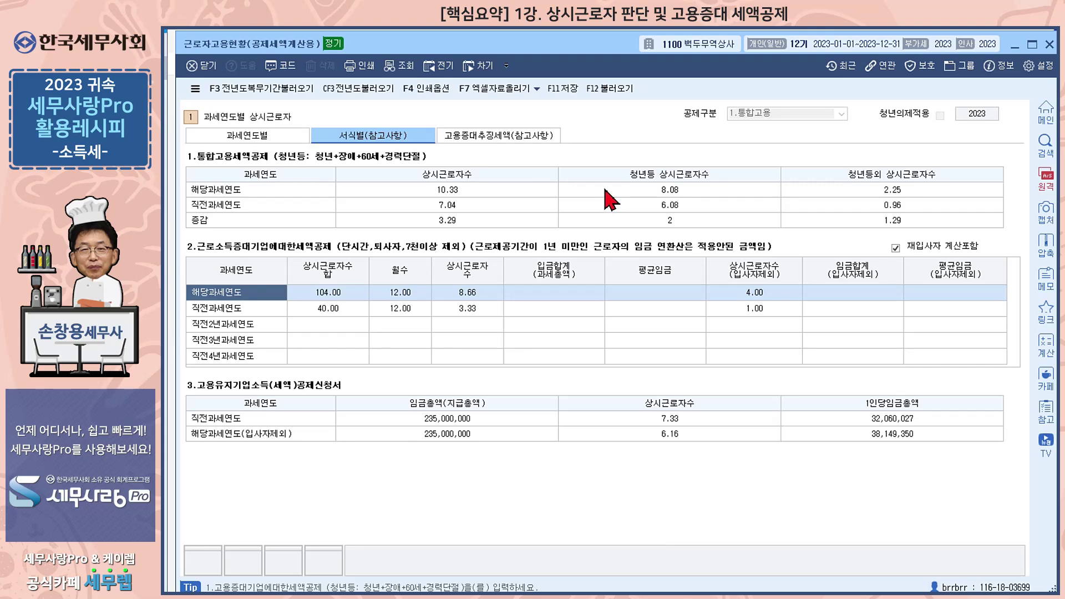
pyautogui.click(262, 140)
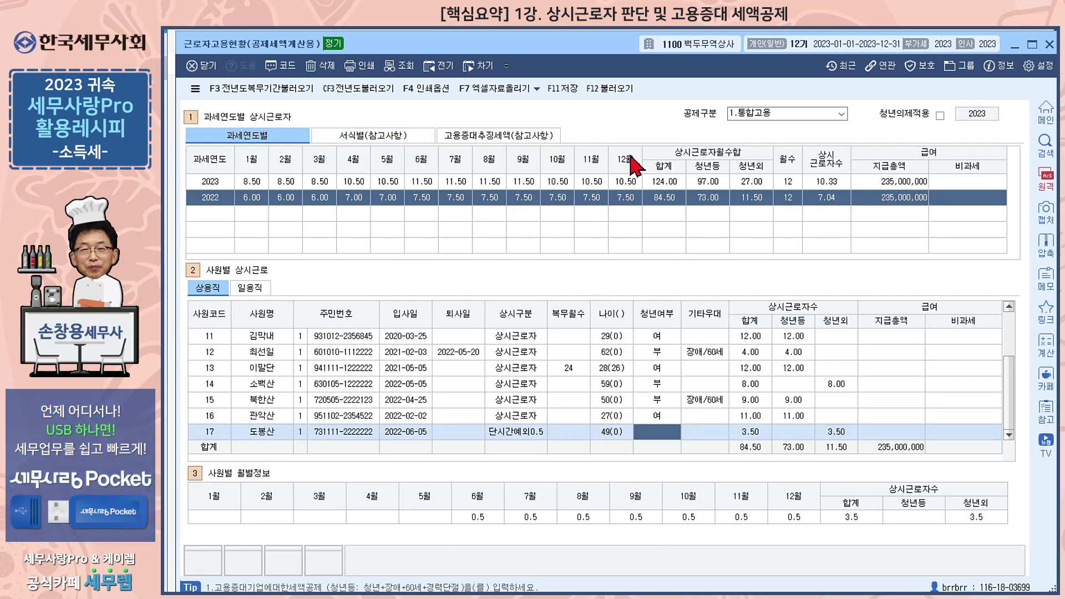
# - Set the 공제구분 to 2.고용증대,사회보험료 and review the by-form reference summary for it
pyautogui.click(841, 115)
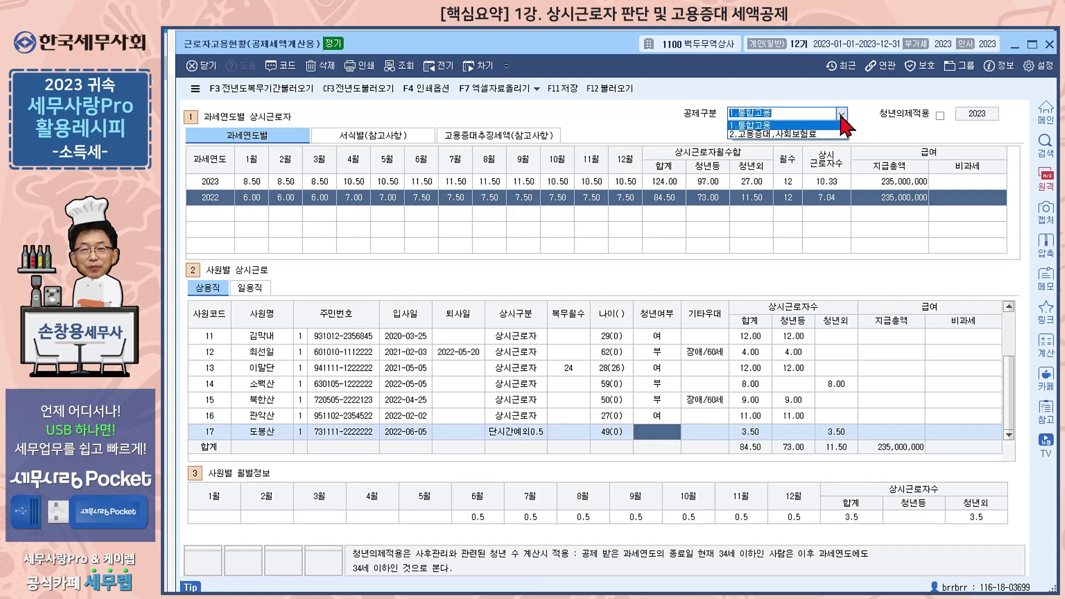
pyautogui.click(836, 136)
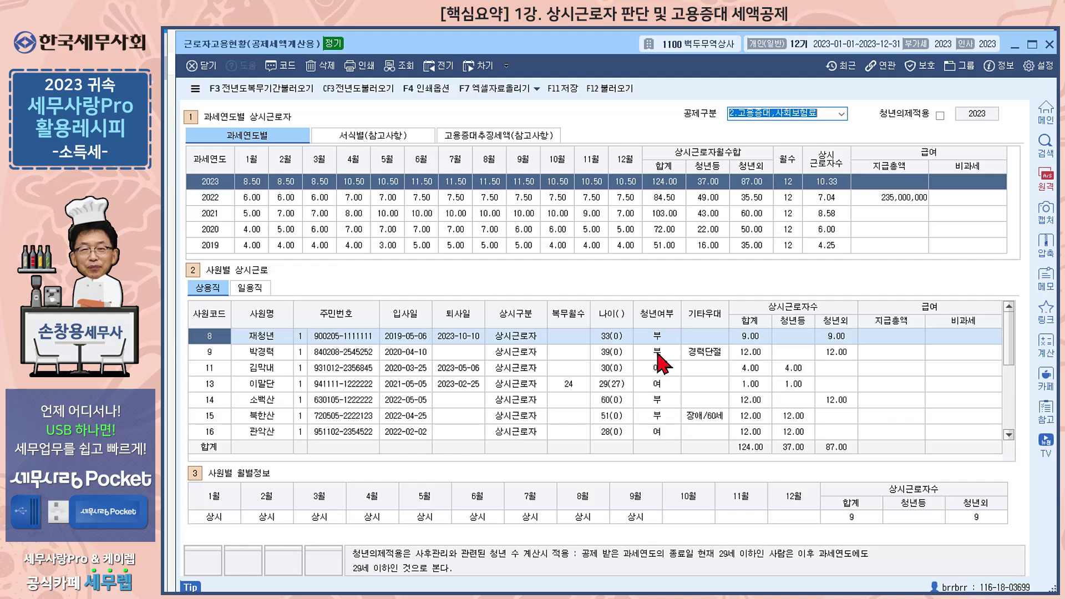
pyautogui.click(700, 336)
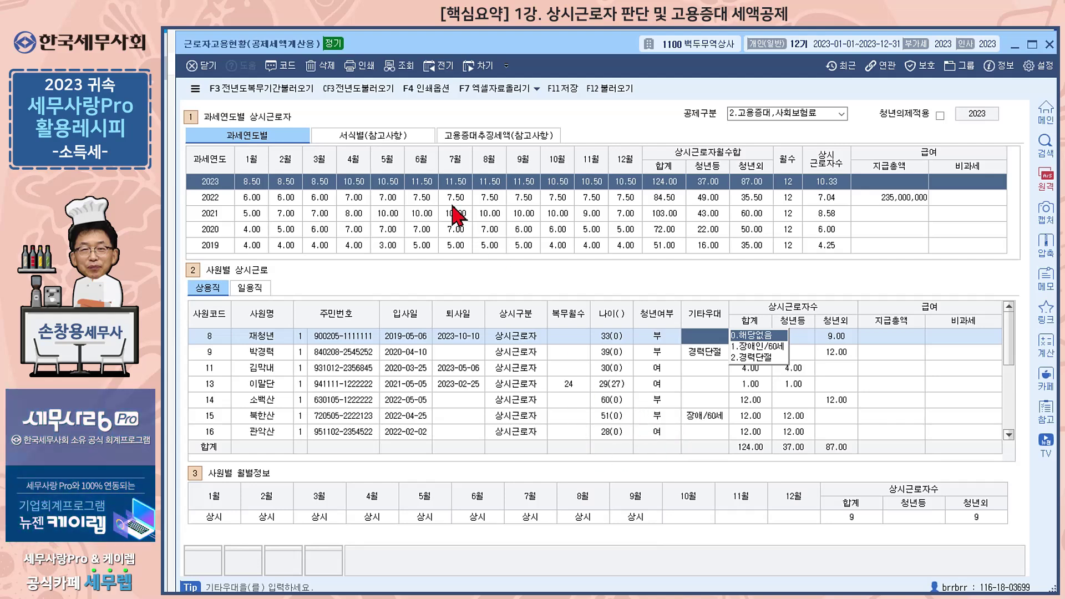
pyautogui.click(388, 142)
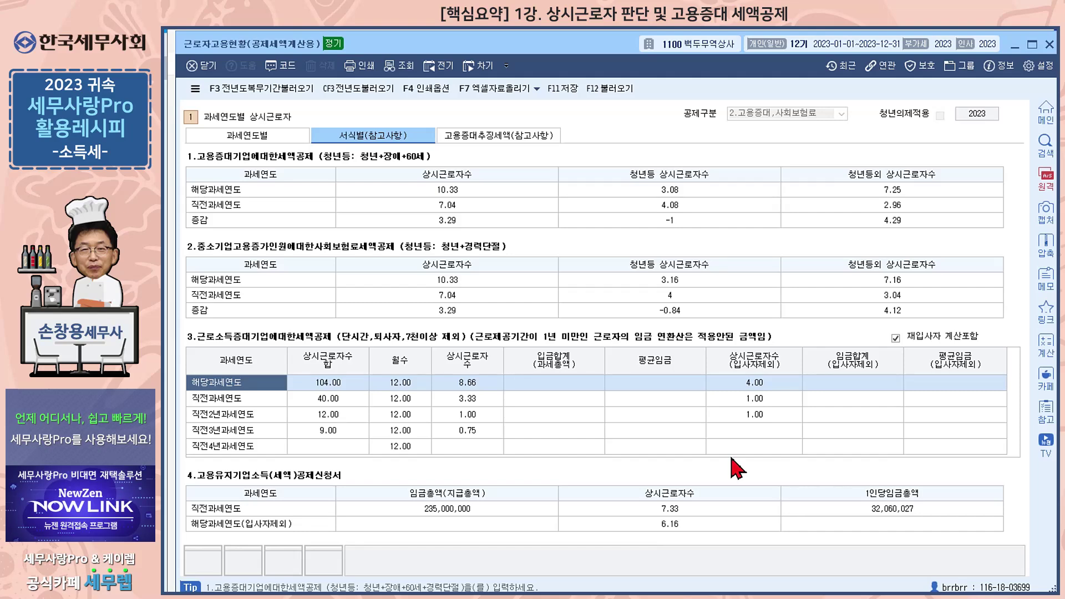
pyautogui.click(263, 139)
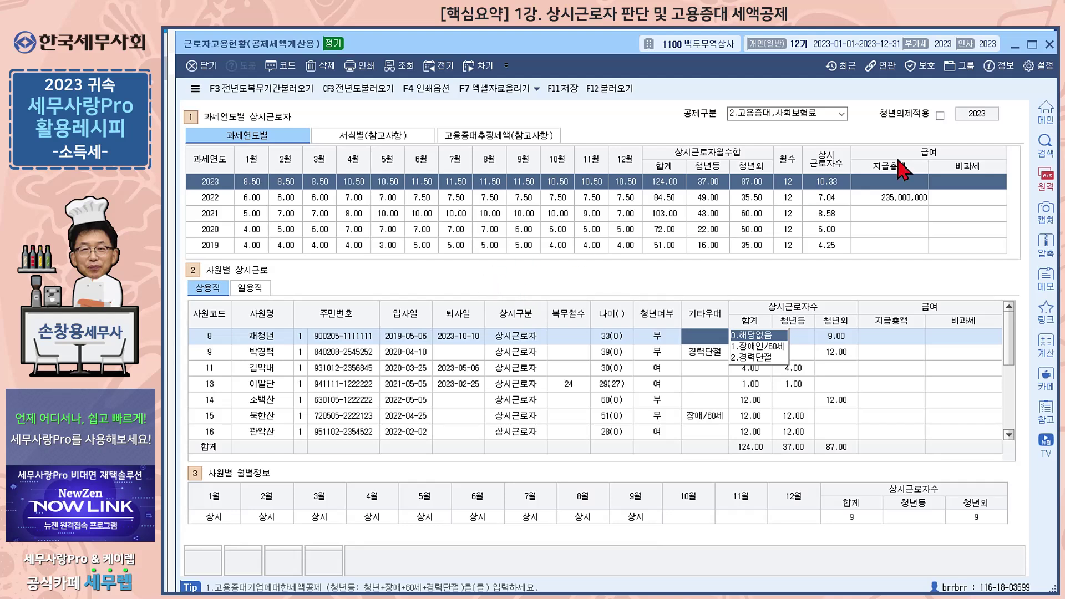
# - Enable 청년의제적용 with 2022 as its base year and display the employee details for tax year 2022
pyautogui.click(941, 117)
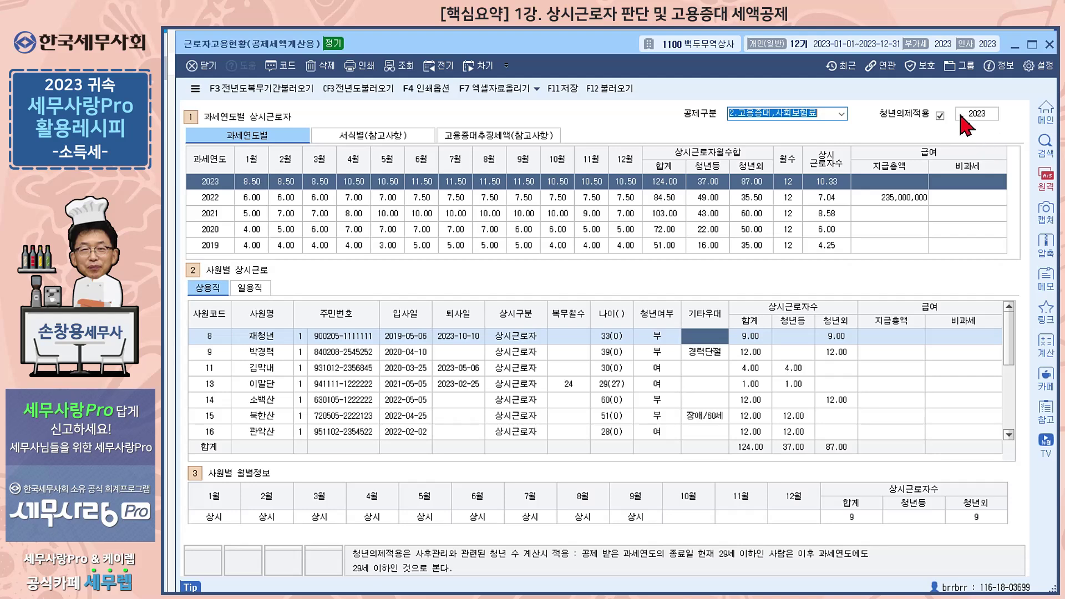
pyautogui.click(966, 117)
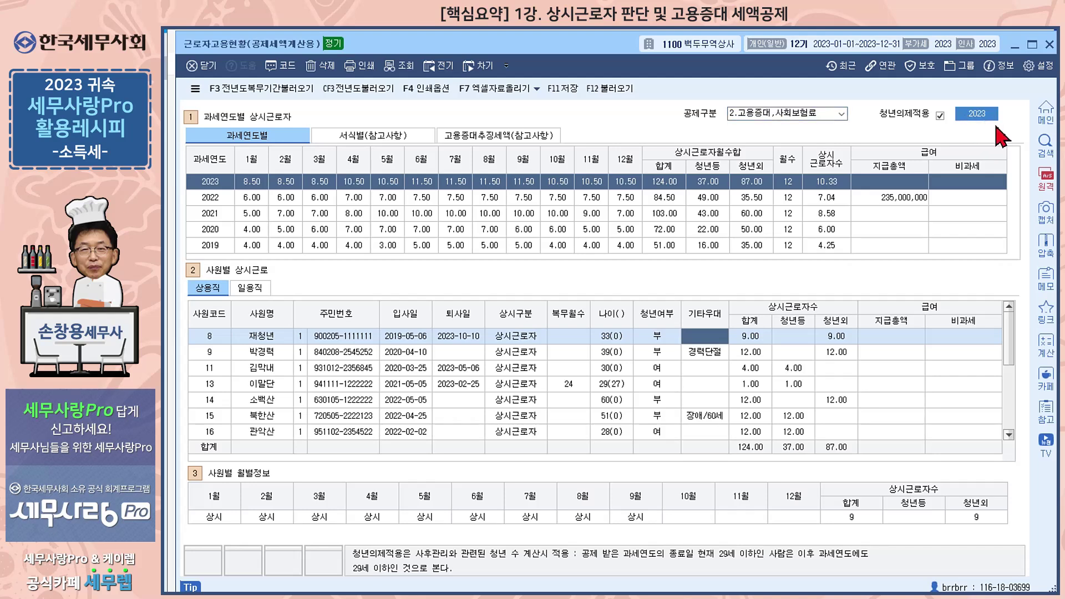
pyautogui.write('2022')
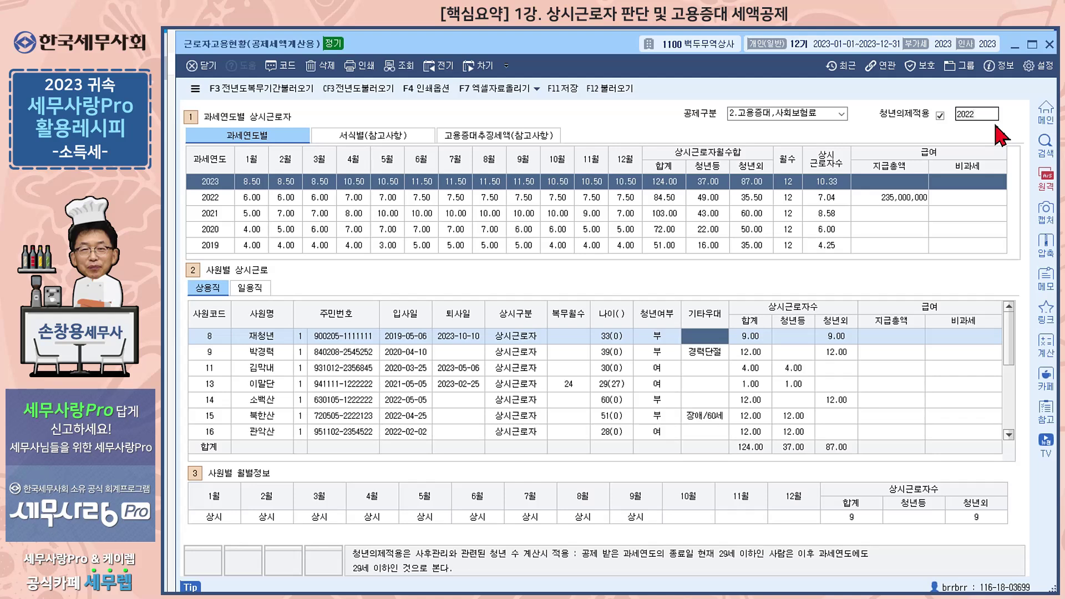
pyautogui.press('Return')
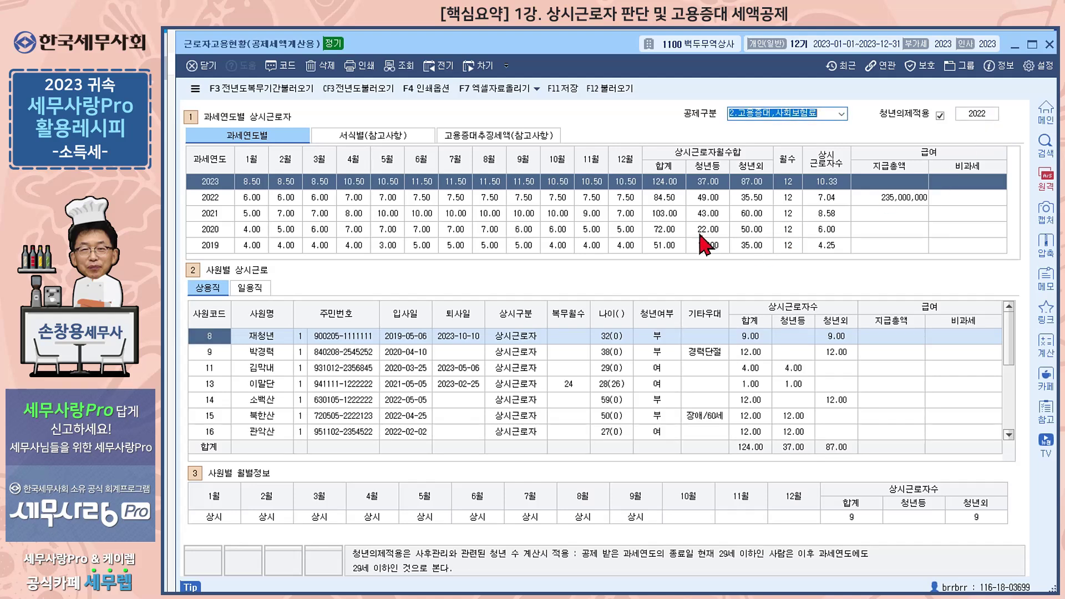
pyautogui.click(239, 199)
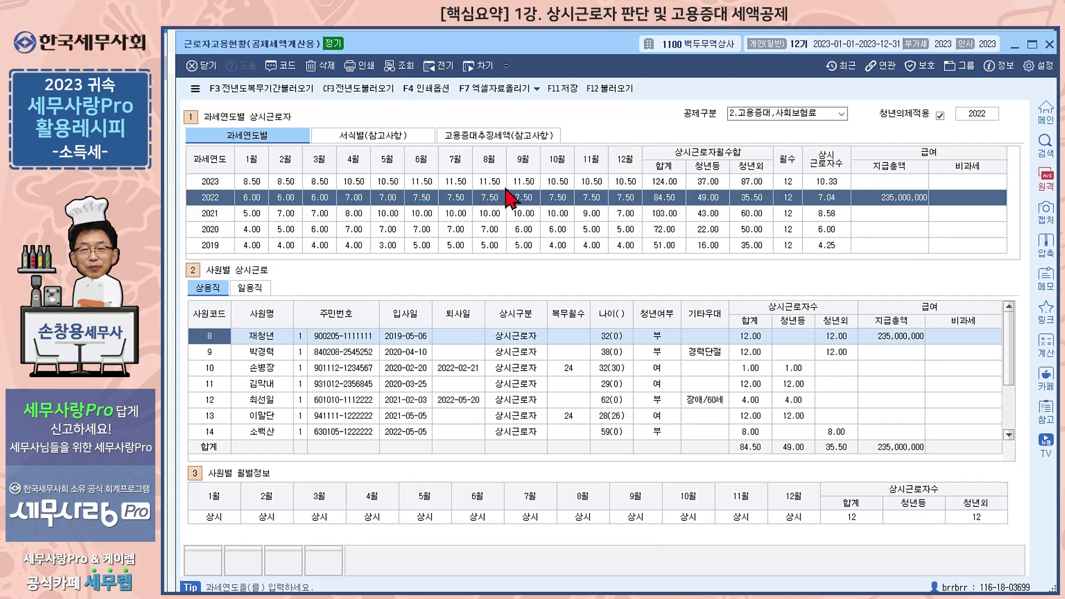
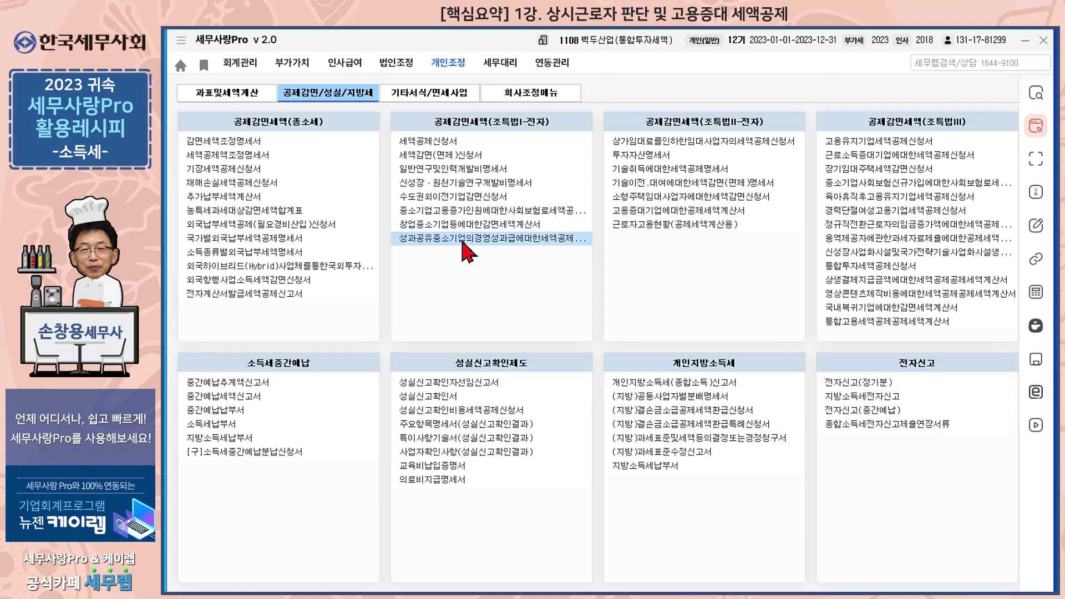
# - Try loading the 근로자고용현황 regular-employee data into the 성과공유중소기업의경영성과급에대한세액공제공제세액계산서, and close the form without saving
pyautogui.doubleClick(464, 244)
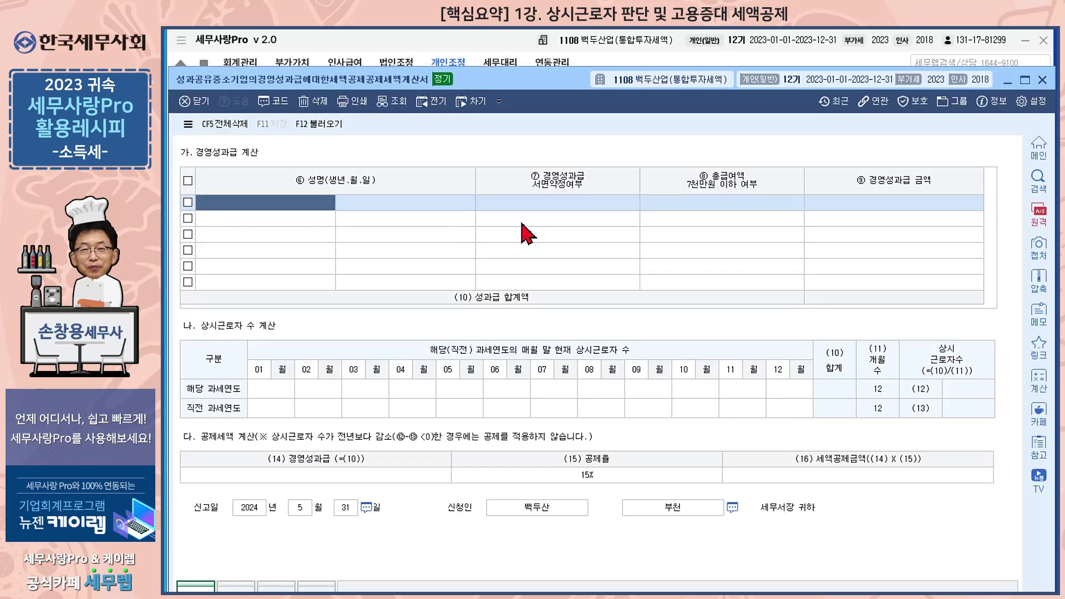
pyautogui.moveTo(545, 85); pyautogui.dragTo(544, 60)
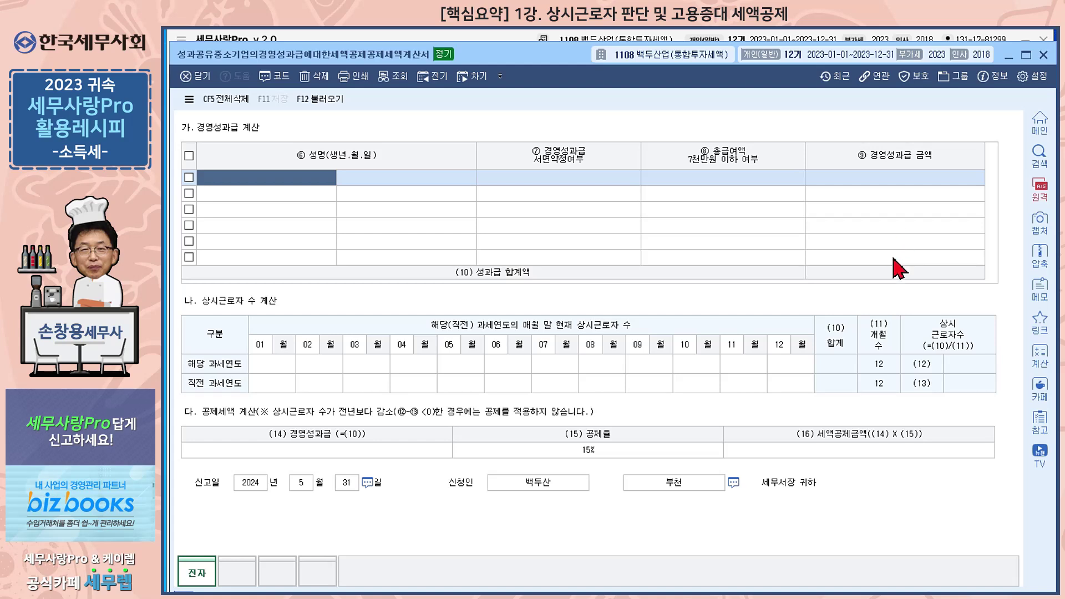
pyautogui.click(284, 367)
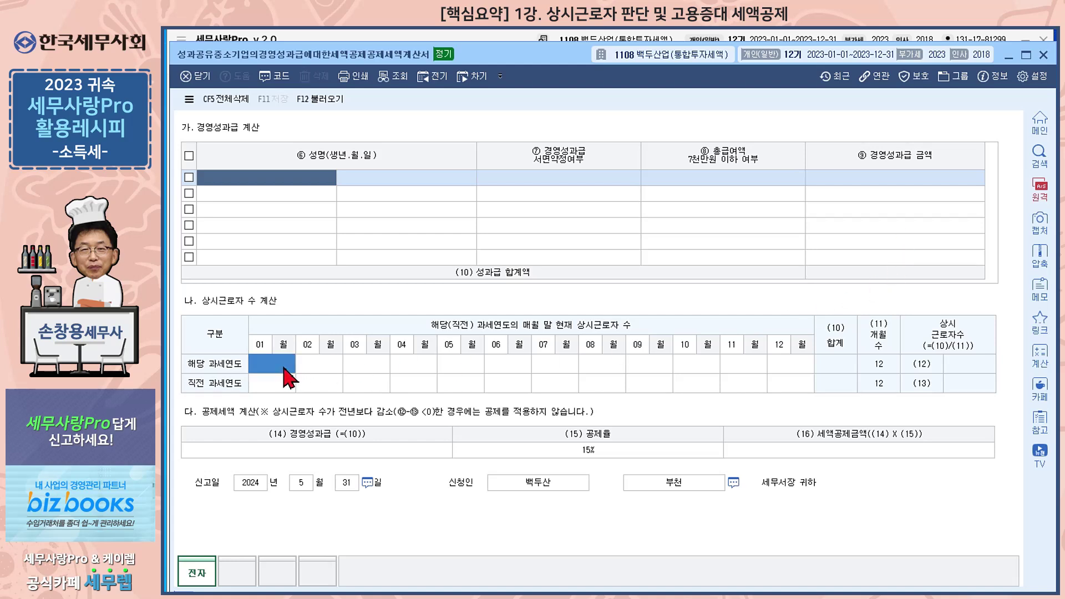
pyautogui.click(326, 104)
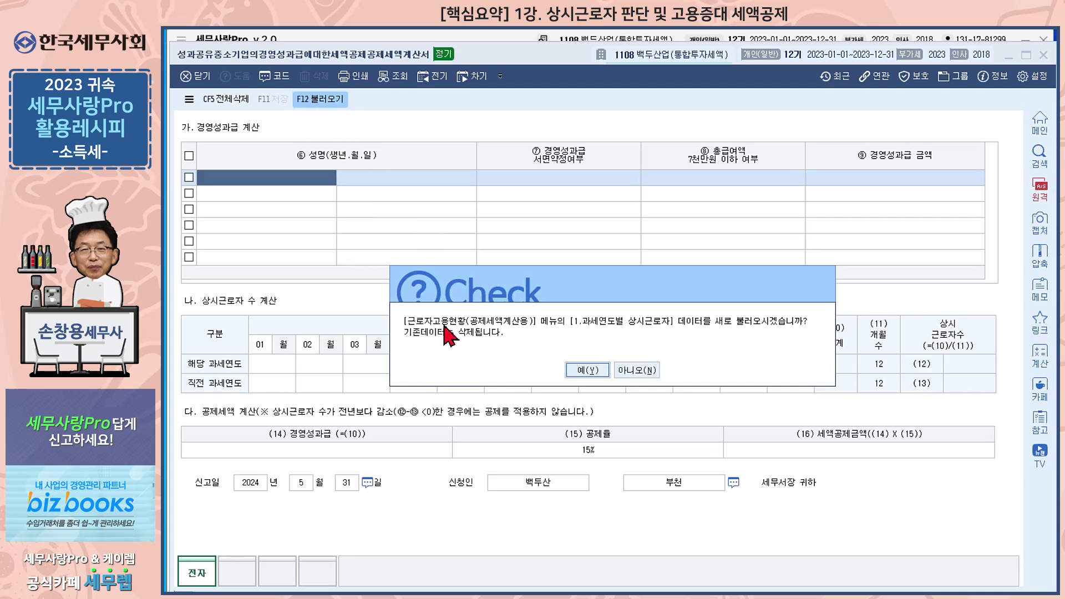
pyautogui.click(593, 370)
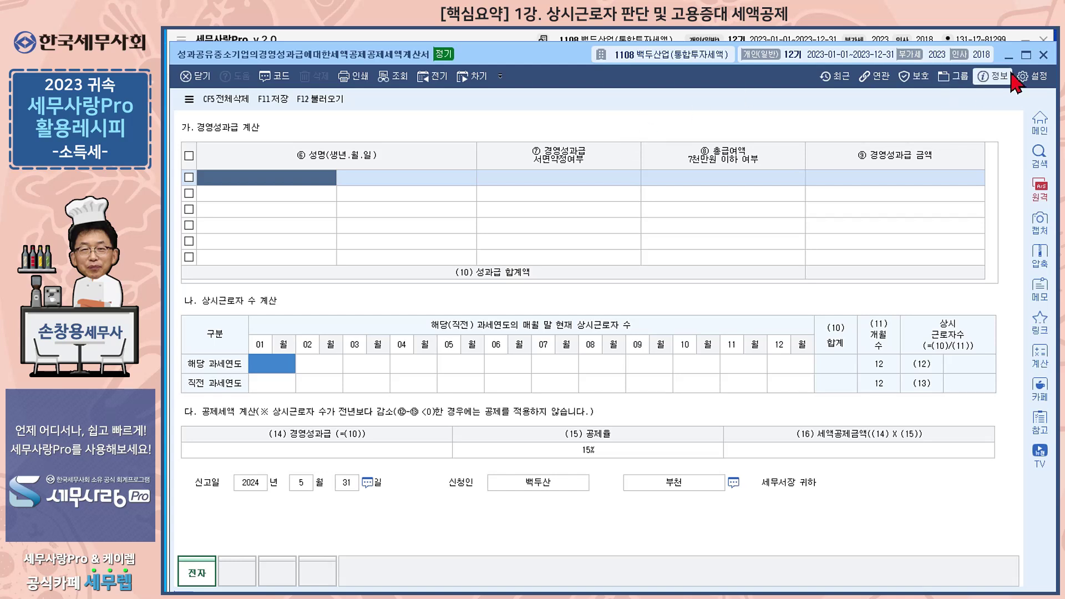
pyautogui.click(1043, 56)
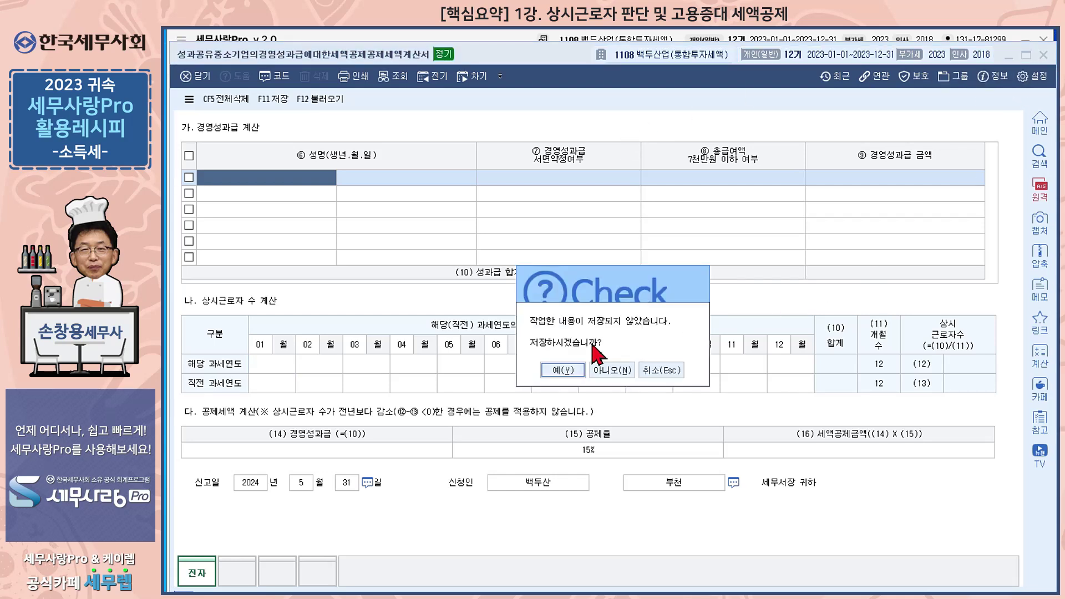
pyautogui.click(613, 371)
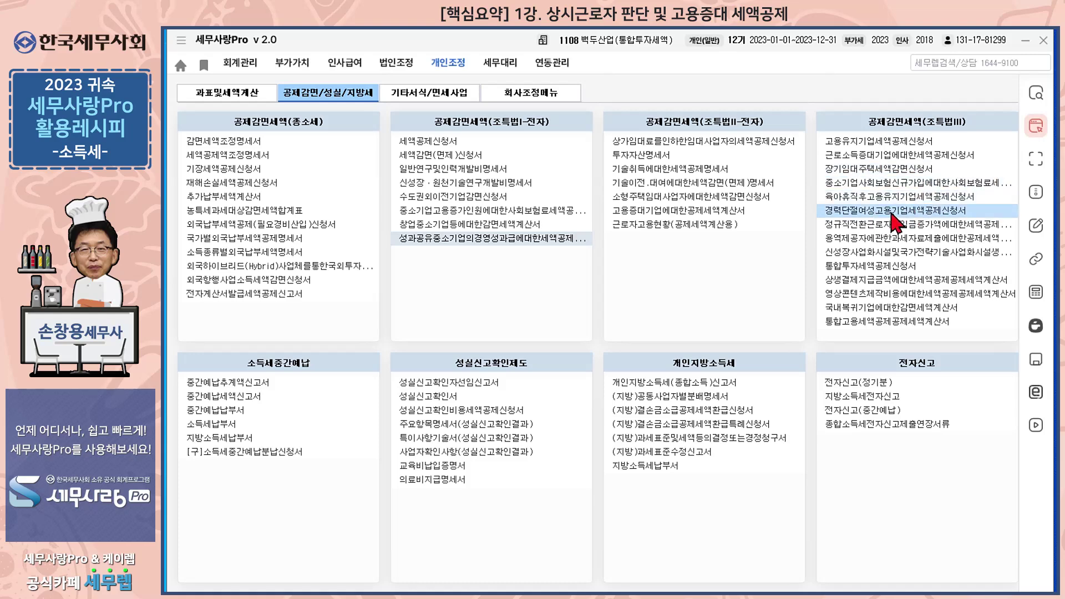
# - Examine the employee, re-employment and 공제율 fields of the 경력단절여성고용기업세액공제신청서, and close it without saving
pyautogui.click(892, 212)
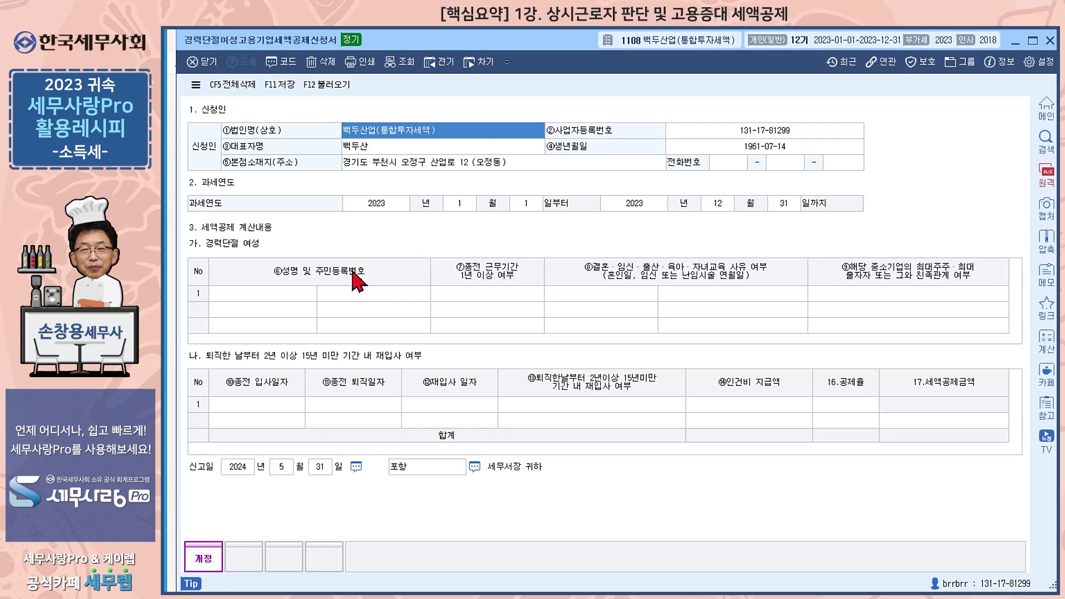
pyautogui.click(281, 296)
pyautogui.press('Return')
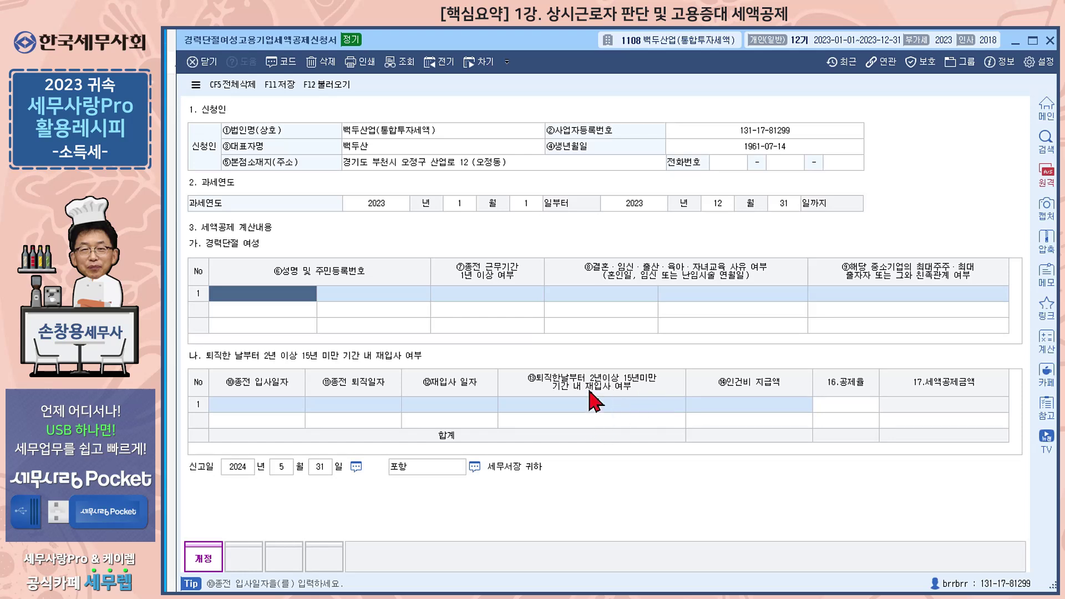
pyautogui.click(763, 419)
pyautogui.click(848, 416)
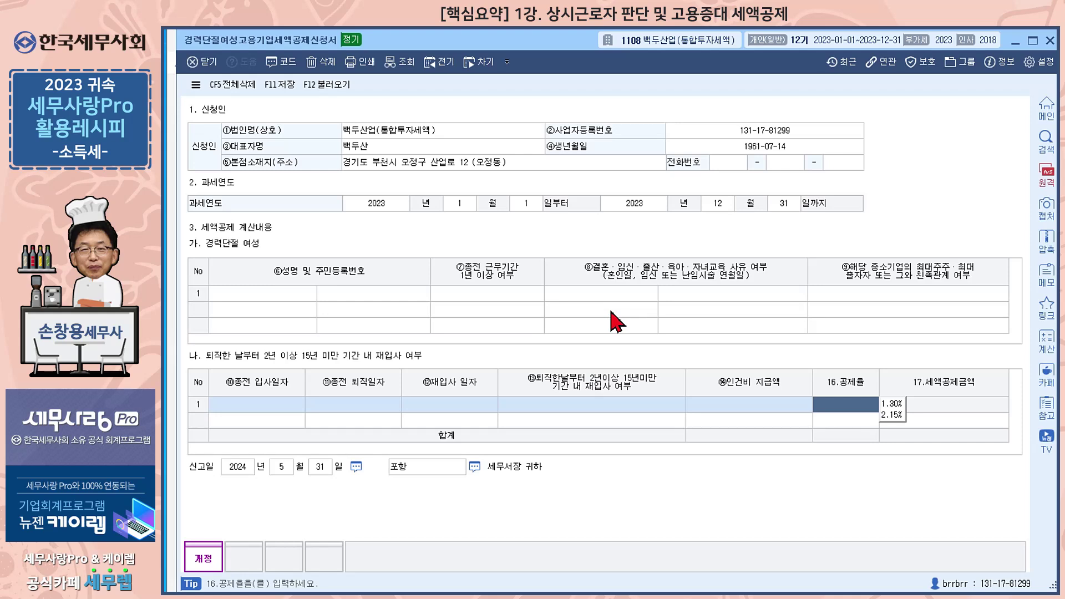
pyautogui.click(1050, 41)
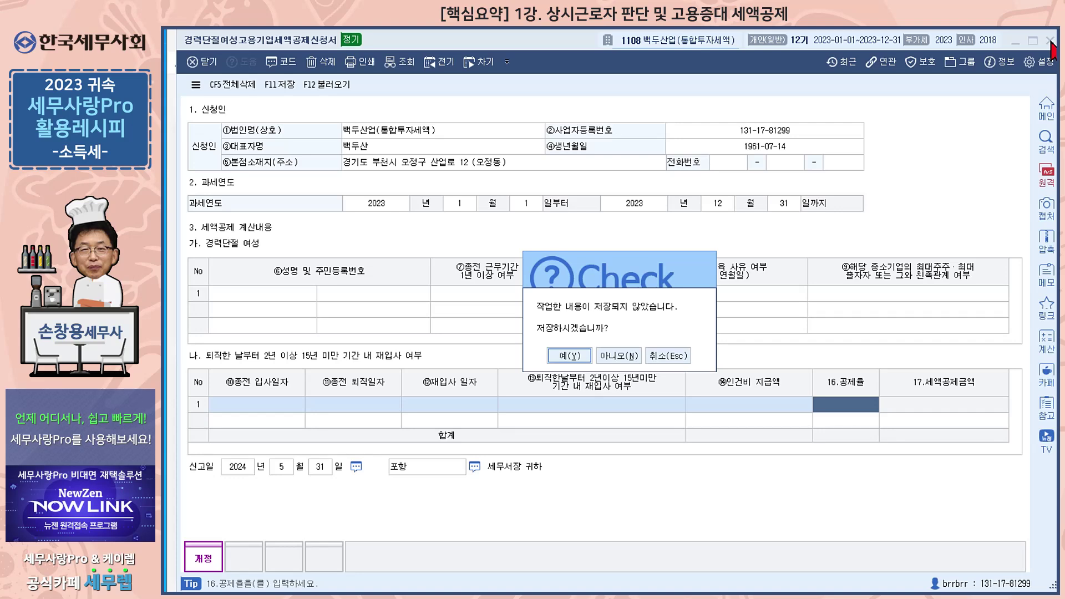
pyautogui.click(619, 356)
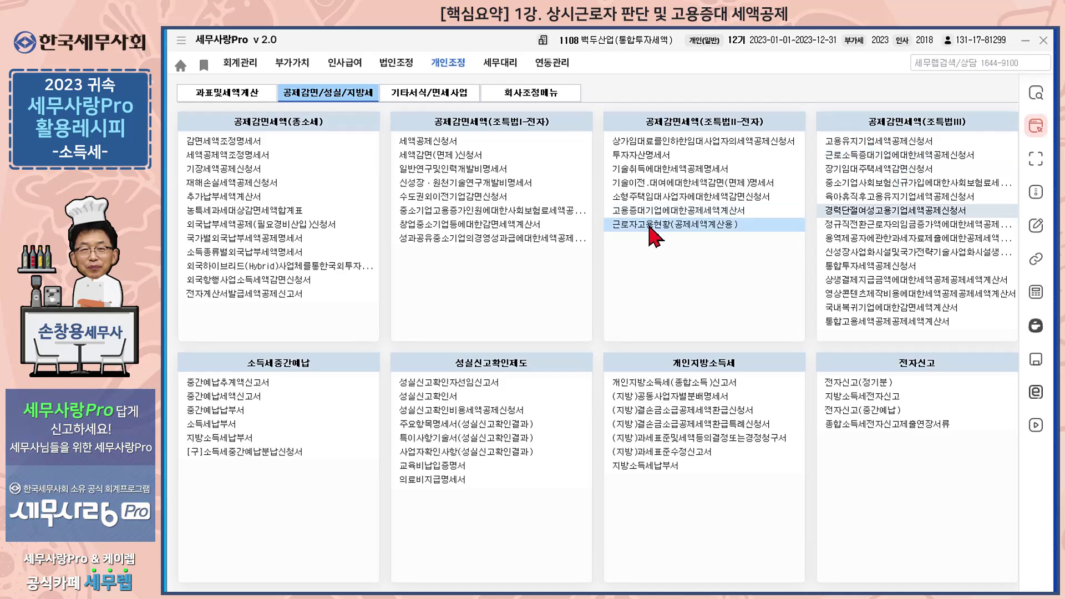
# - Try loading the 2018 and 2017 source-year regular-employee data into 근로자고용현황(공제세액계산용), and close the form without saving
pyautogui.click(651, 232)
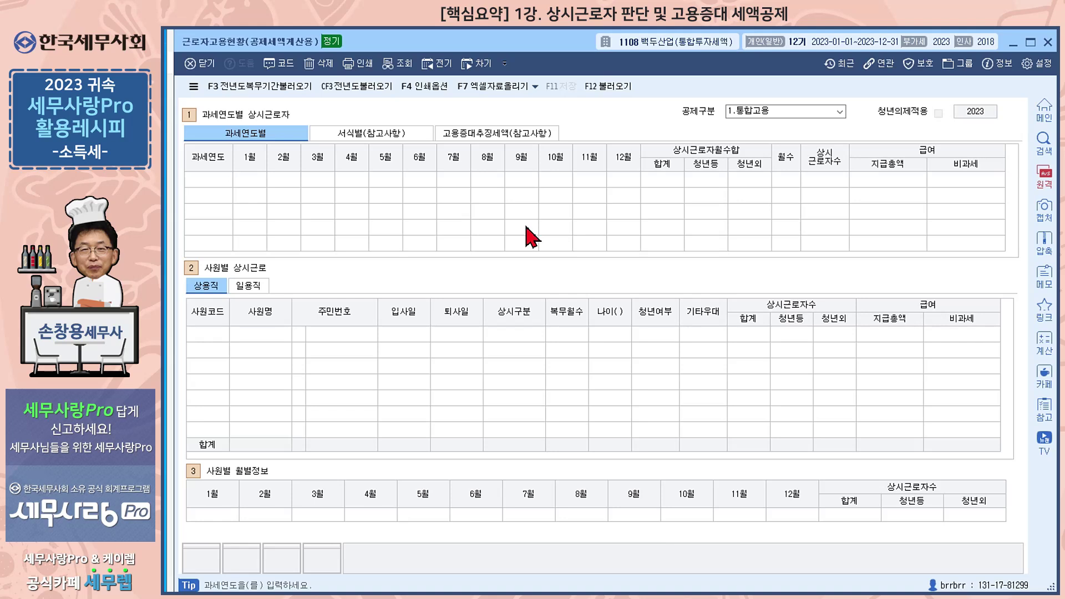
pyautogui.click(612, 89)
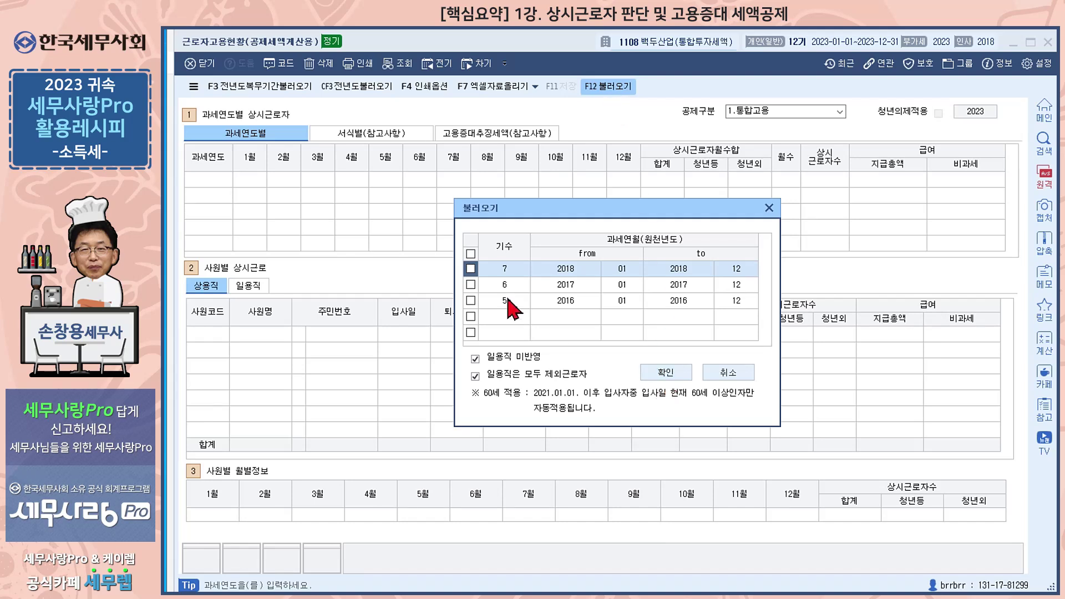
pyautogui.click(470, 268)
pyautogui.click(470, 285)
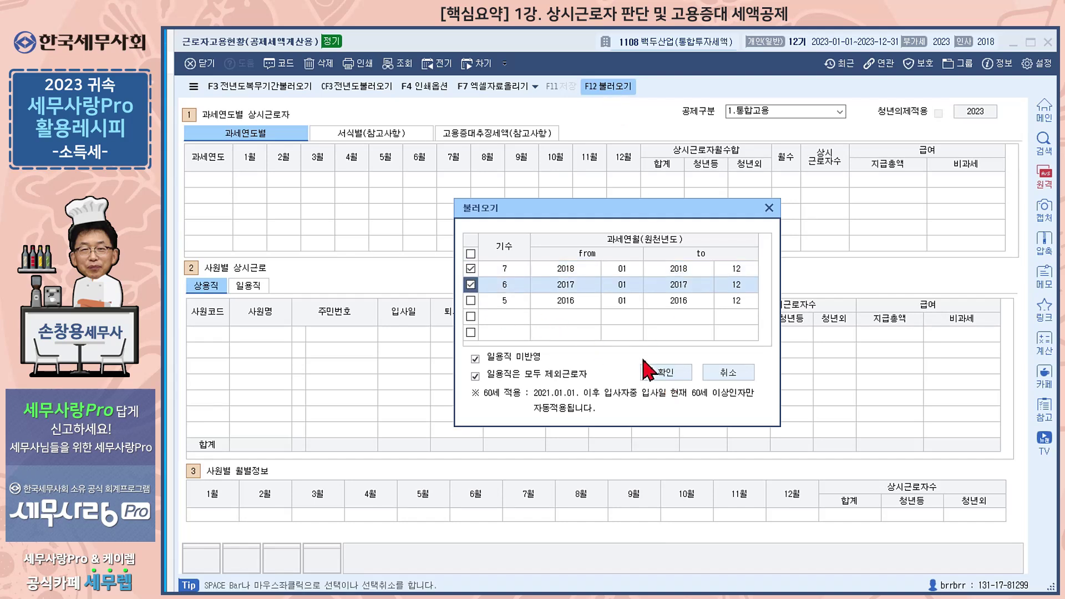
pyautogui.click(678, 380)
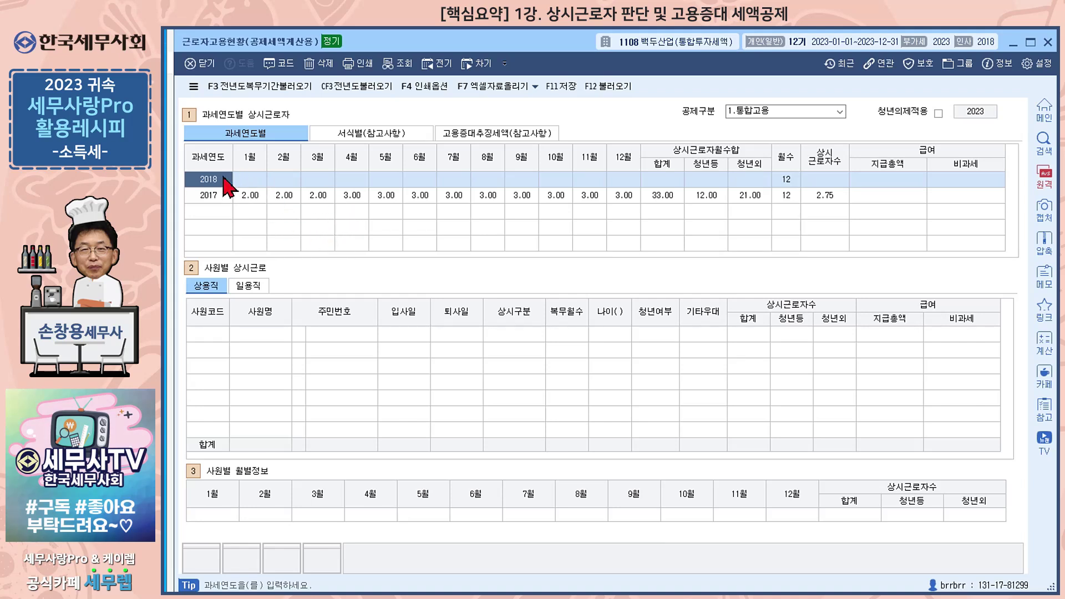
pyautogui.click(1049, 48)
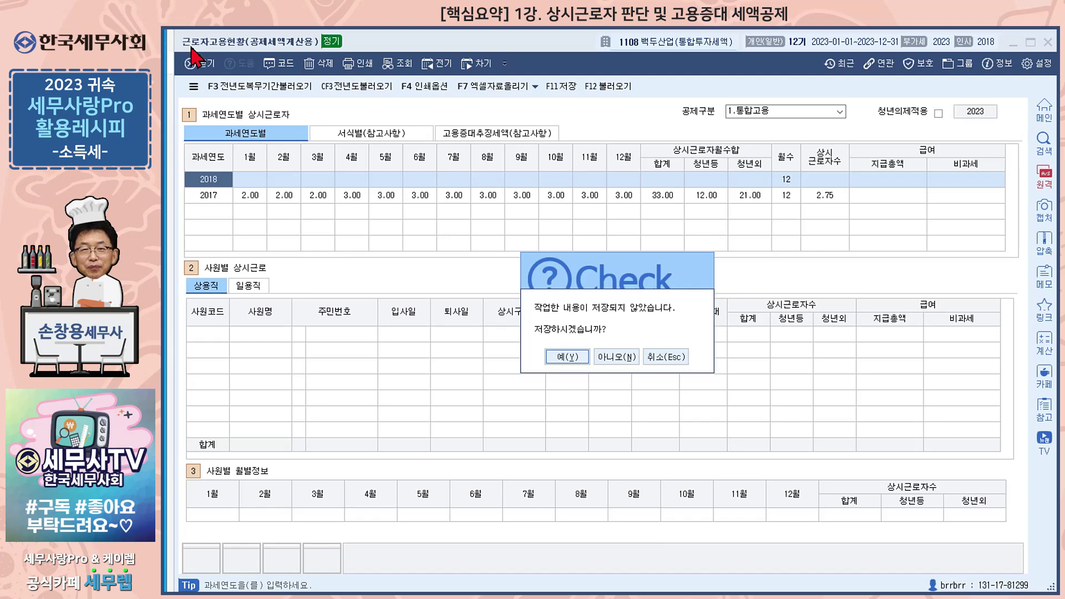
pyautogui.click(614, 357)
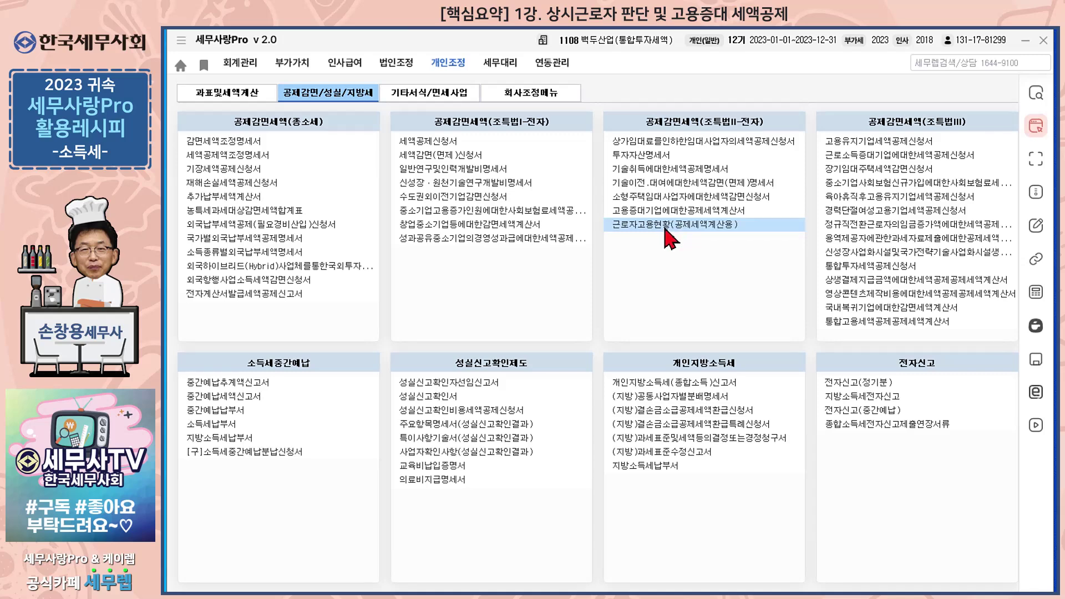
# - Reopen 근로자고용현황(공제세액계산용), view its 서식별(참고사항) reference, and close the form without saving
pyautogui.click(665, 227)
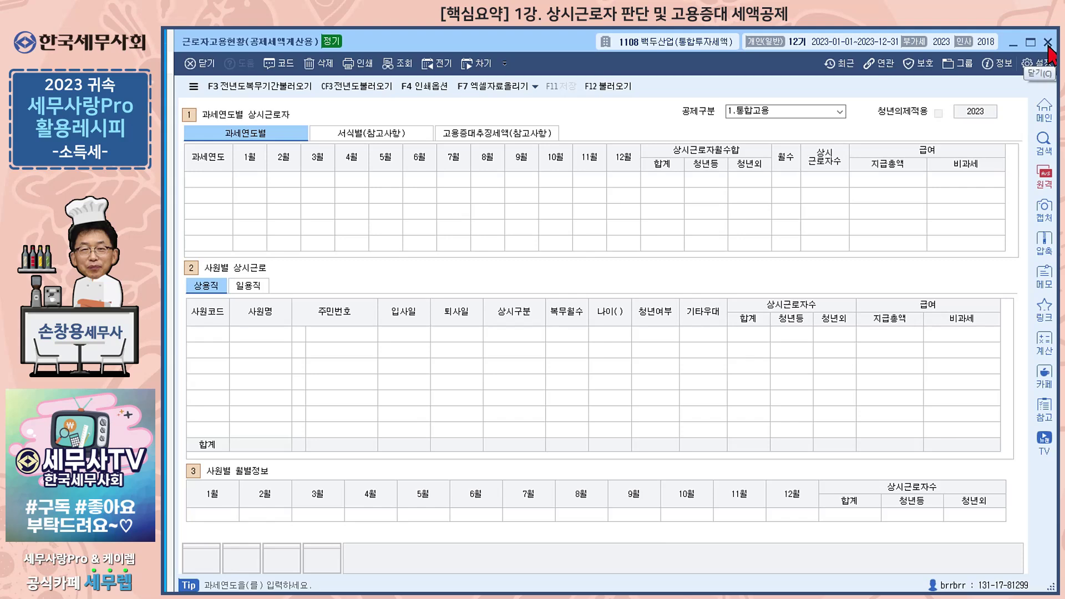
pyautogui.click(376, 136)
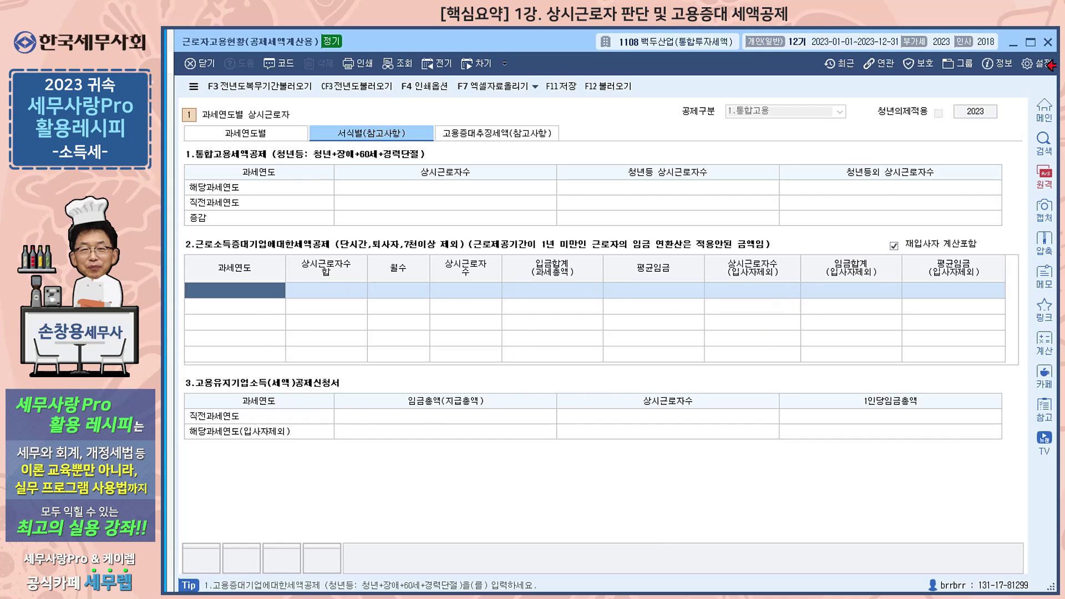
pyautogui.click(1046, 43)
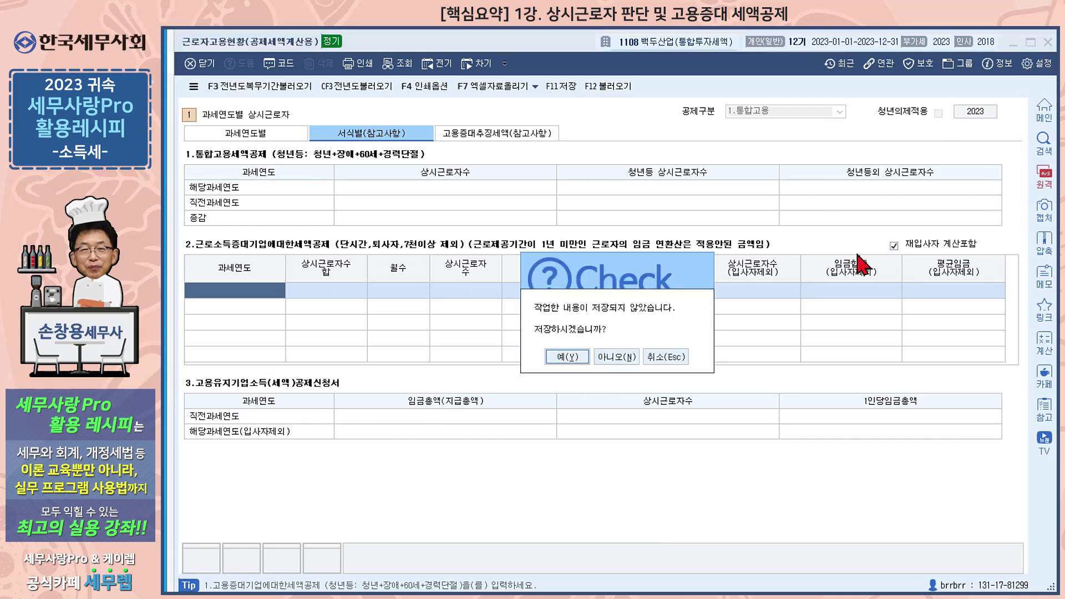
pyautogui.click(602, 356)
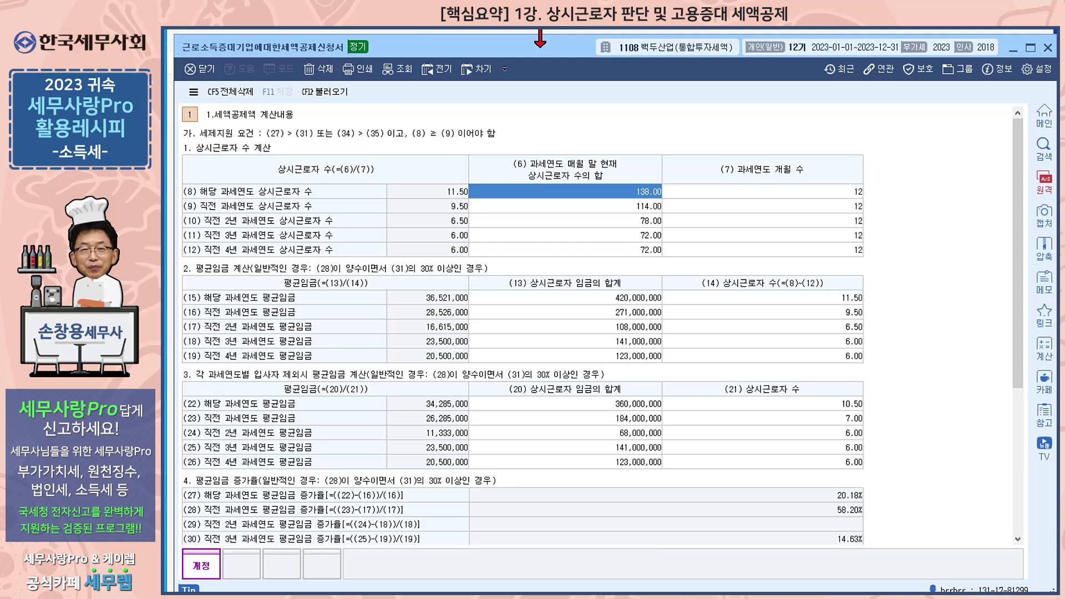
# - Show the 서식별(참고사항) view of 근로자고용현황 and place its window below the headcount section of the 근로소득증대기업에대한세액공제신청서
pyautogui.press('Escape')
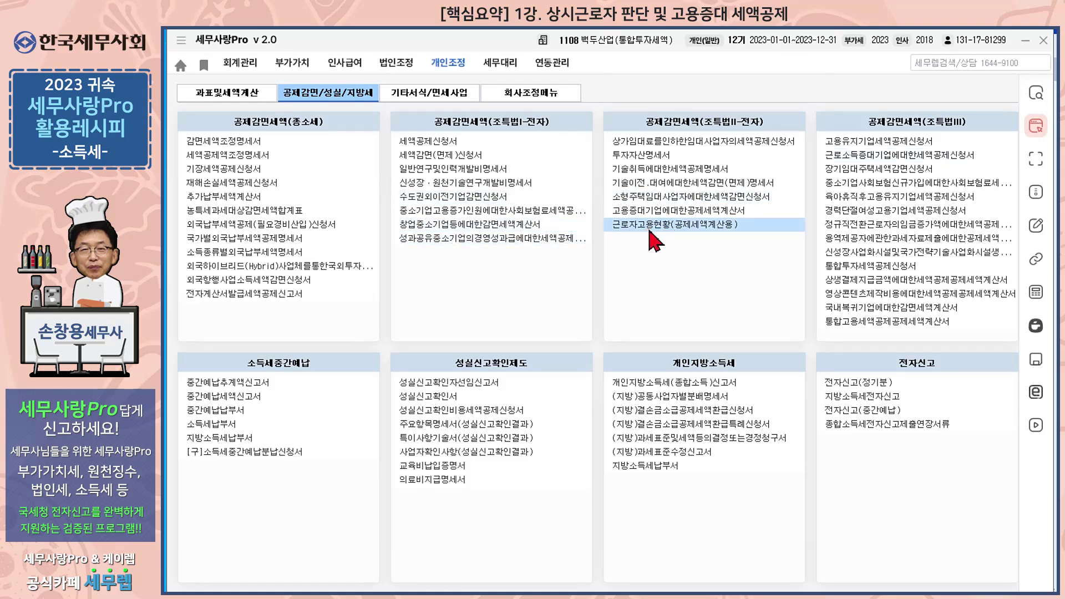
pyautogui.click(649, 230)
pyautogui.moveTo(561, 46)
pyautogui.mouseDown()
pyautogui.moveTo(571, 198)
pyautogui.moveTo(565, 28)
pyautogui.mouseUp()
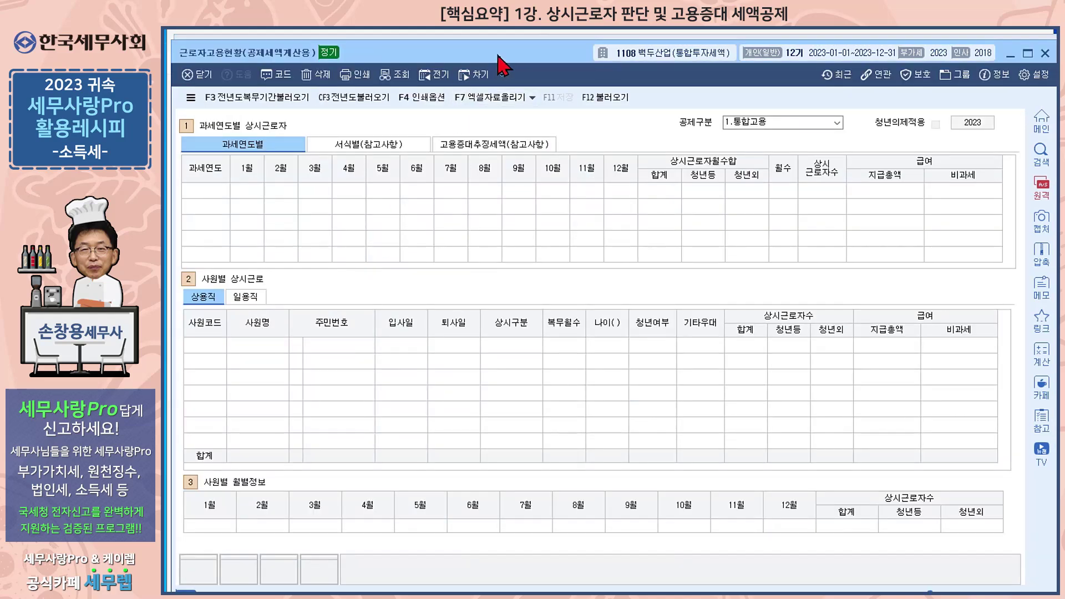
pyautogui.click(354, 150)
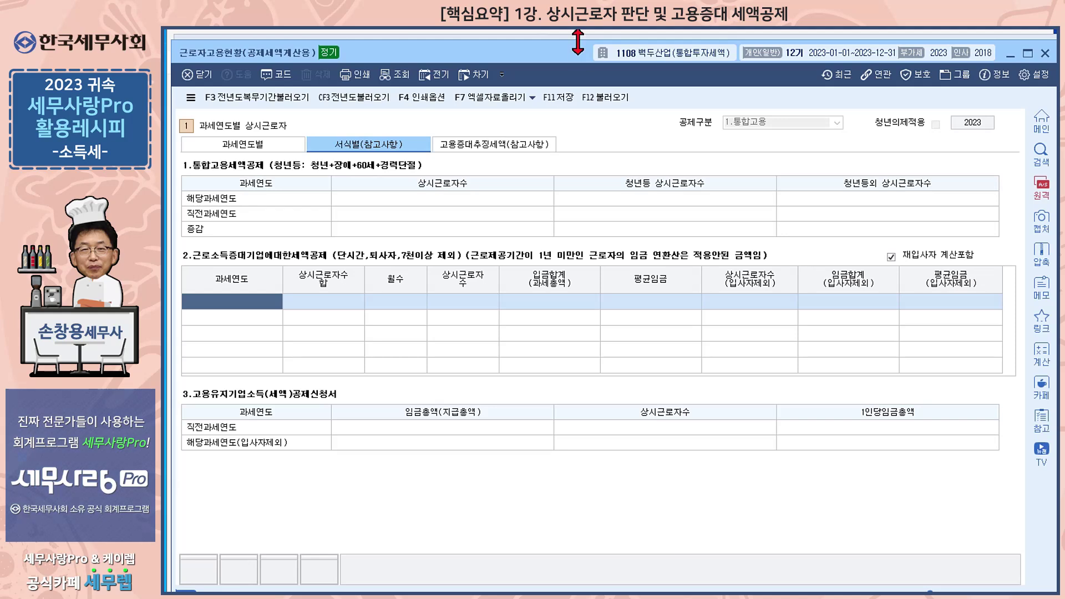
pyautogui.moveTo(577, 55); pyautogui.dragTo(573, 259)
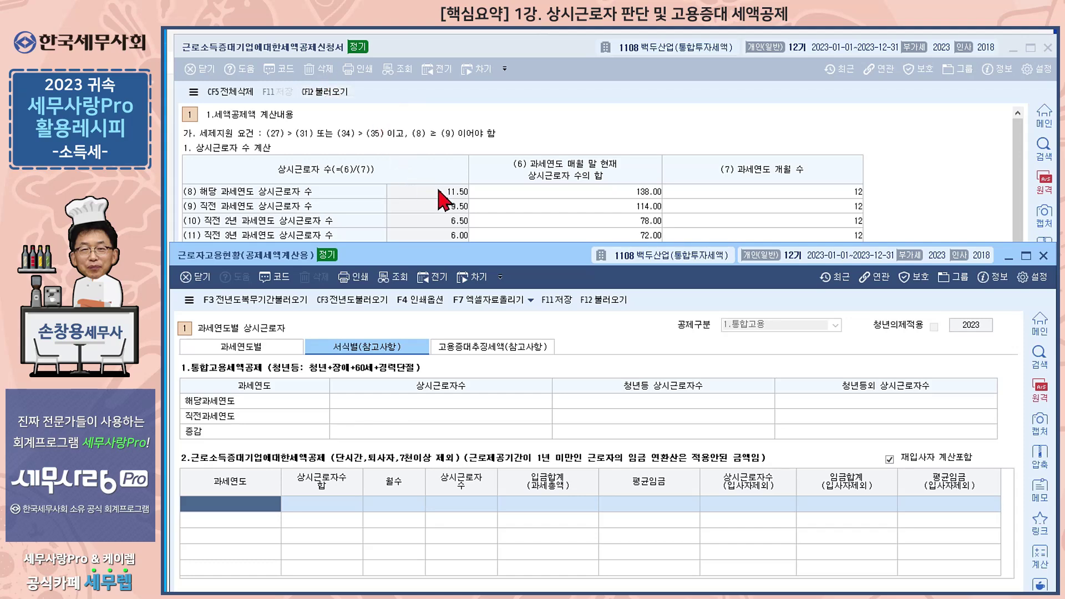
# - Start loading the saved 서식별 values into the 근로소득증대기업에대한세액공제신청서, and decline the load
pyautogui.click(560, 193)
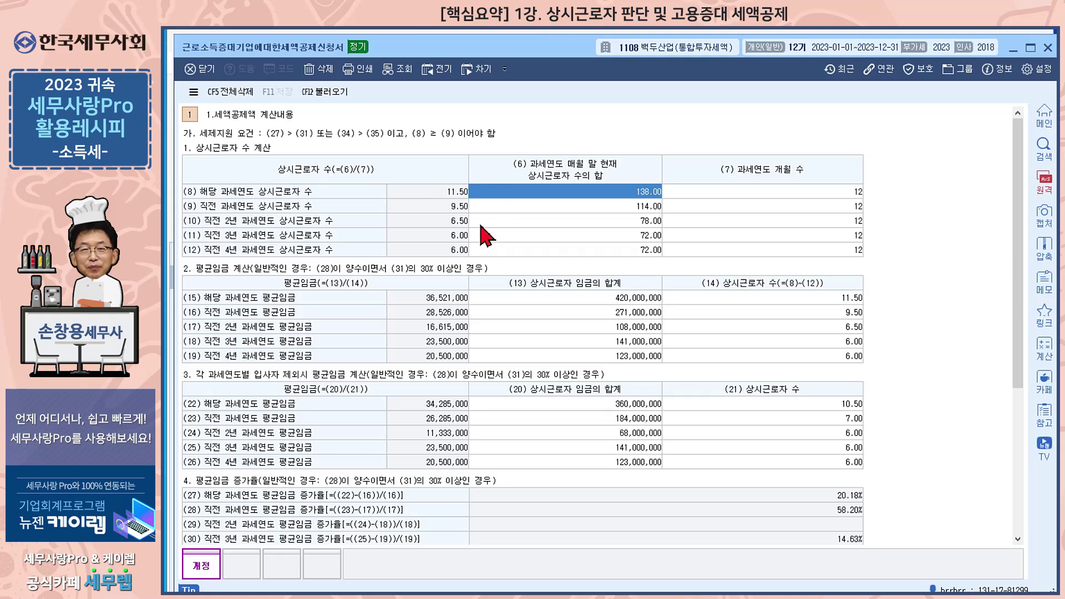
pyautogui.click(327, 92)
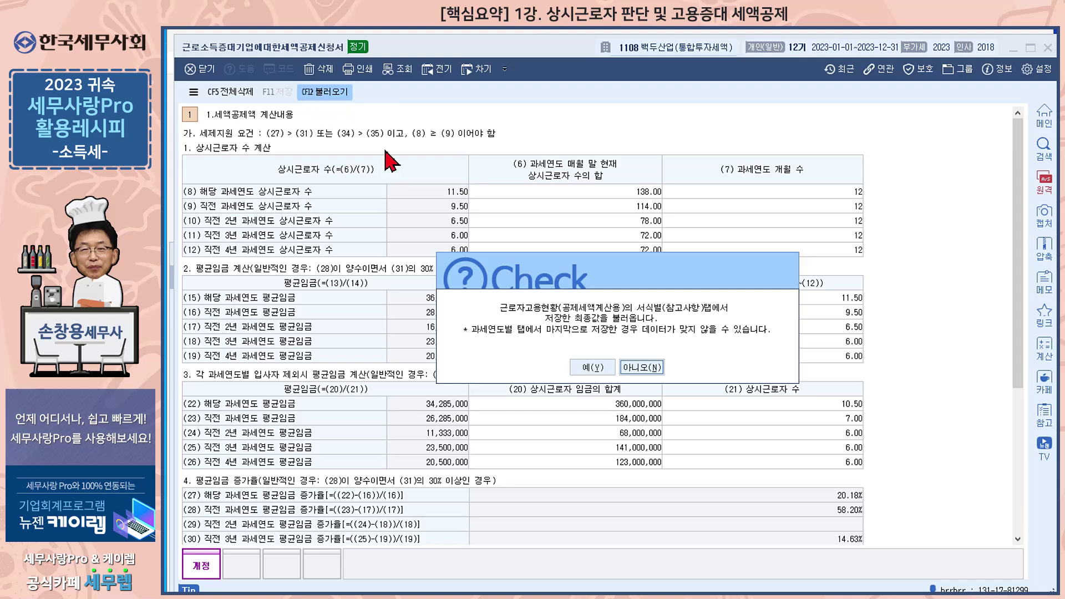
pyautogui.click(639, 368)
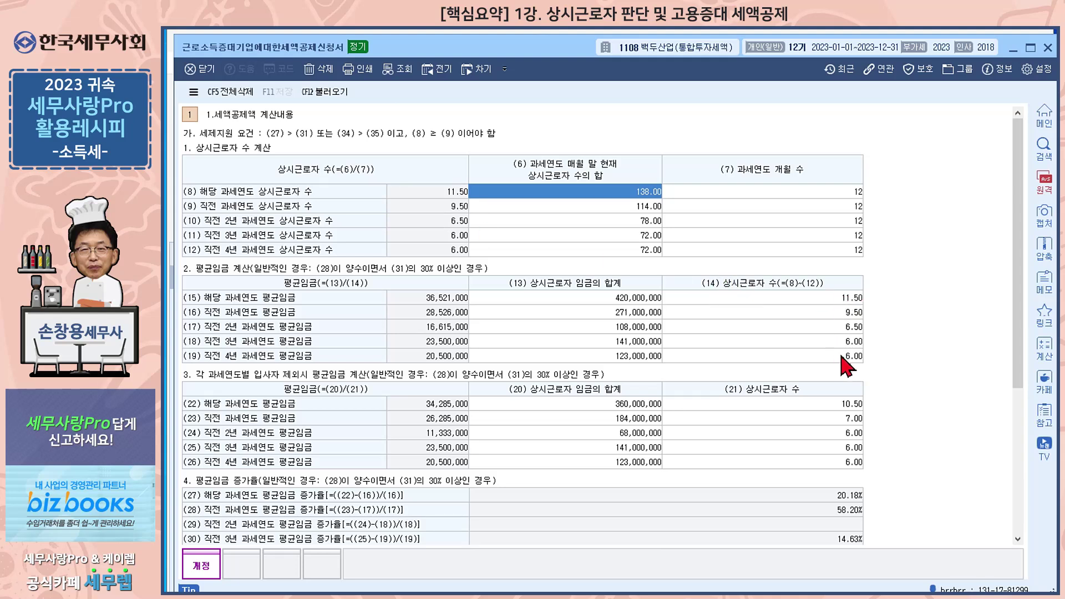
# - Compare the application's average-wage, wage-total and headcount fields with the 근로소득증대기업 section of 근로자고용현황
pyautogui.click(834, 301)
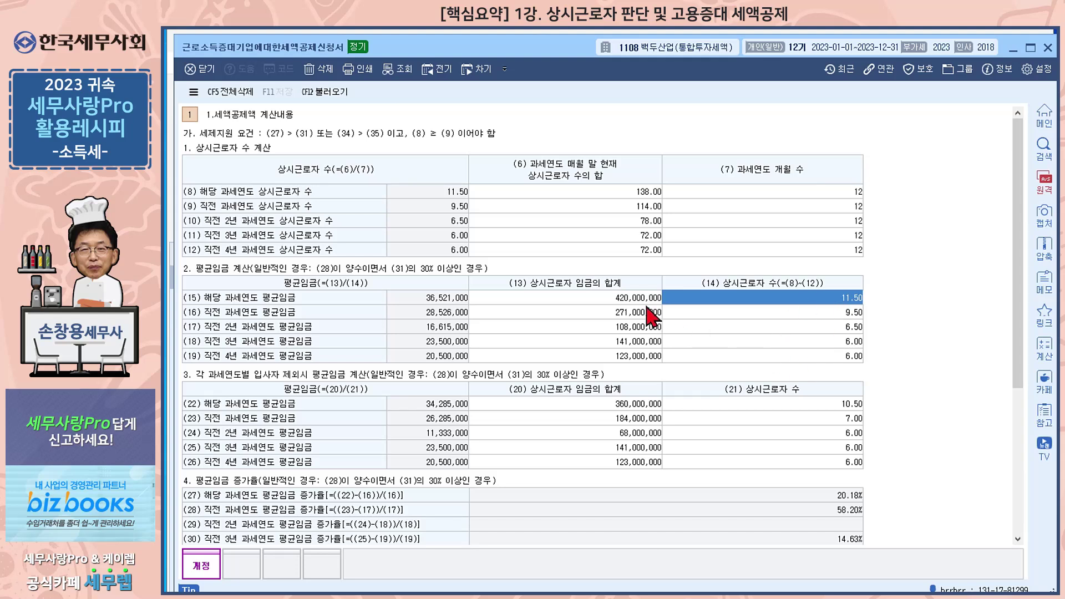
pyautogui.click(585, 301)
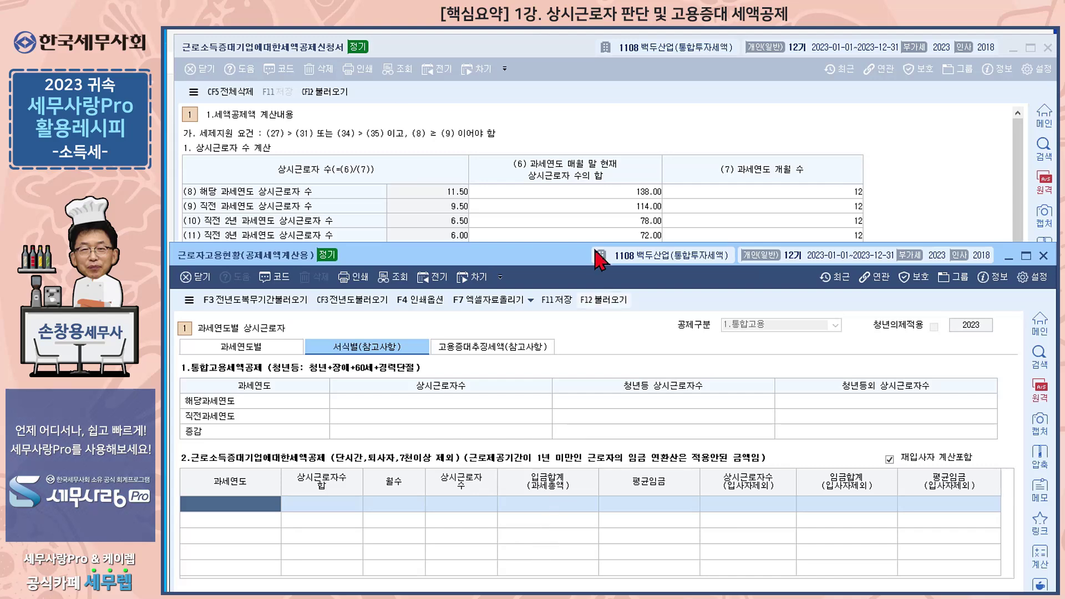
pyautogui.press('Escape')
pyautogui.click(707, 143)
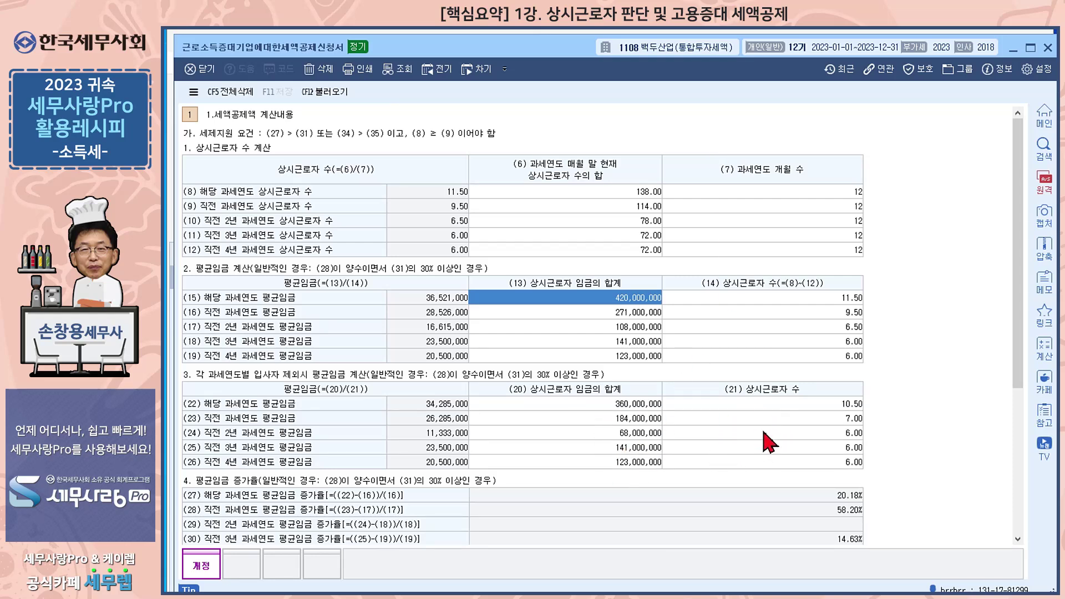
pyautogui.click(241, 399)
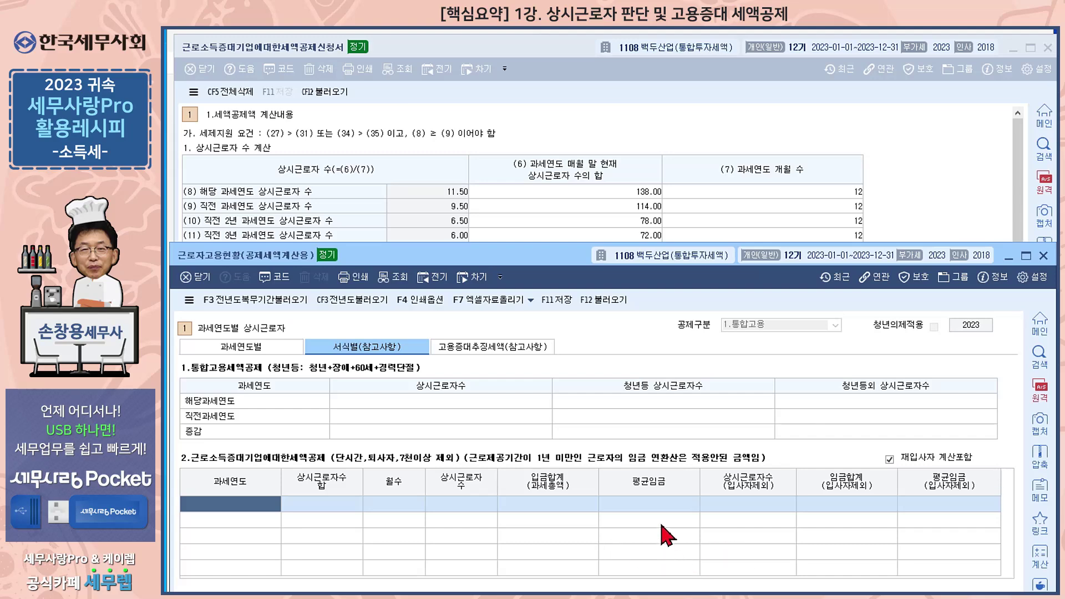
pyautogui.click(909, 197)
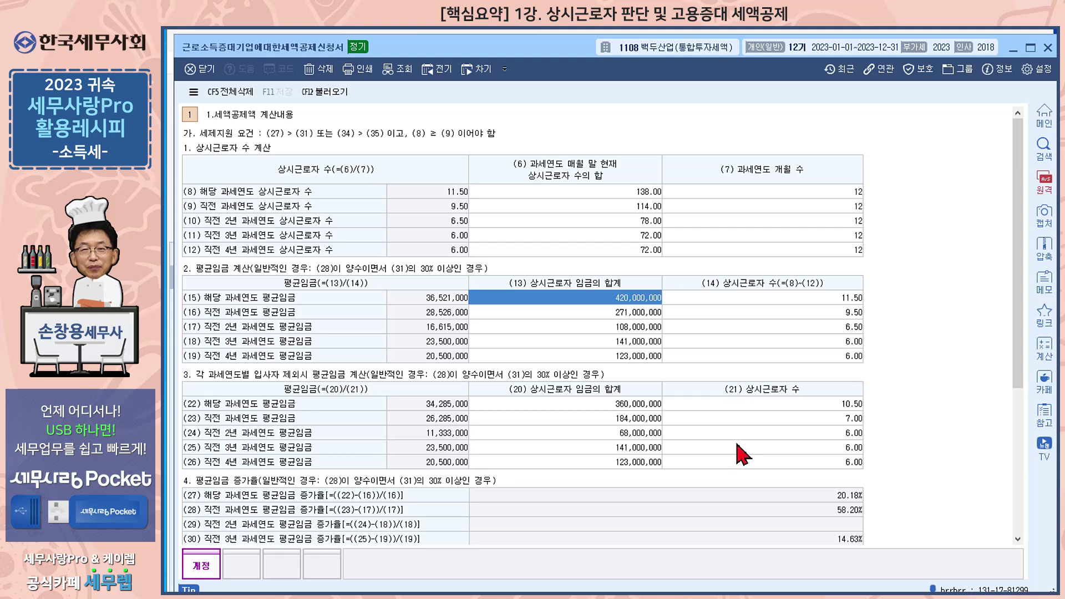
# - Switch the 중소기업 세제지원 요건 to 미해당 to compare the credit calculation, and set it back to 해당
pyautogui.scroll(-4, 892, 402)
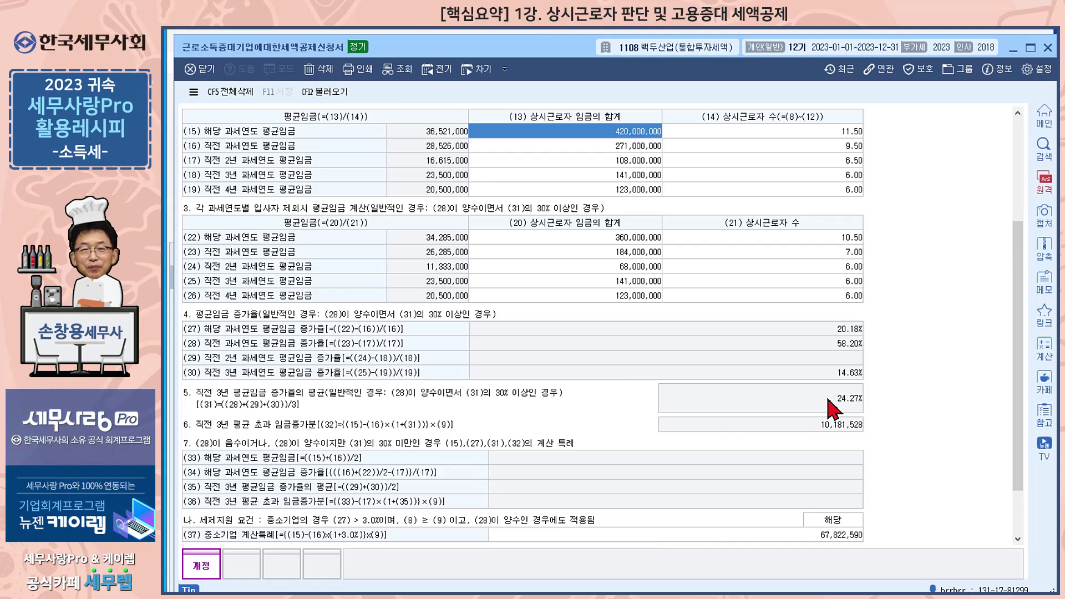
pyautogui.scroll(-3, 839, 477)
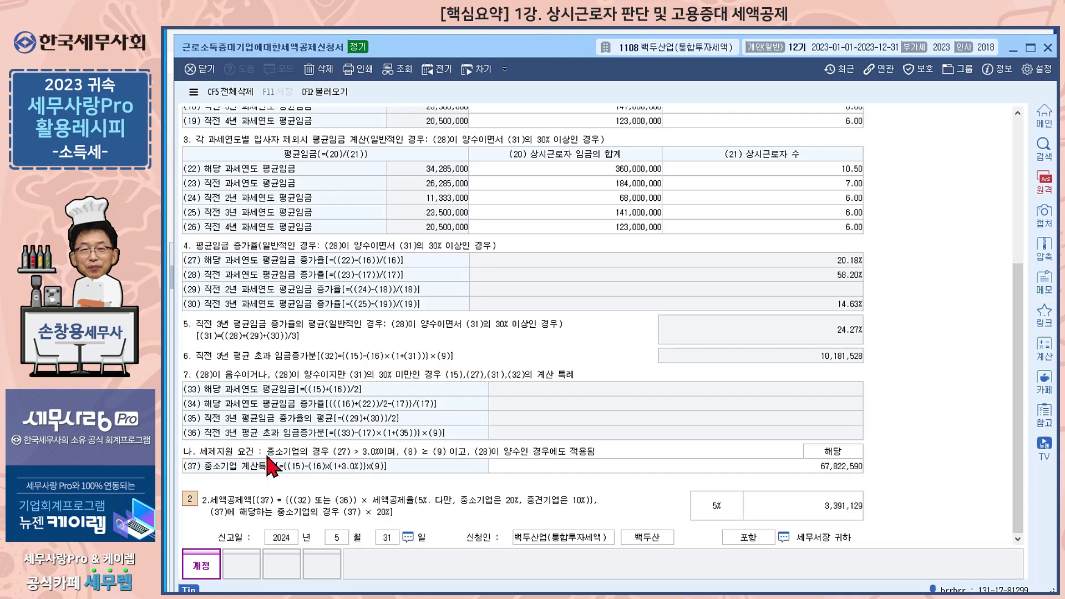
pyautogui.click(850, 453)
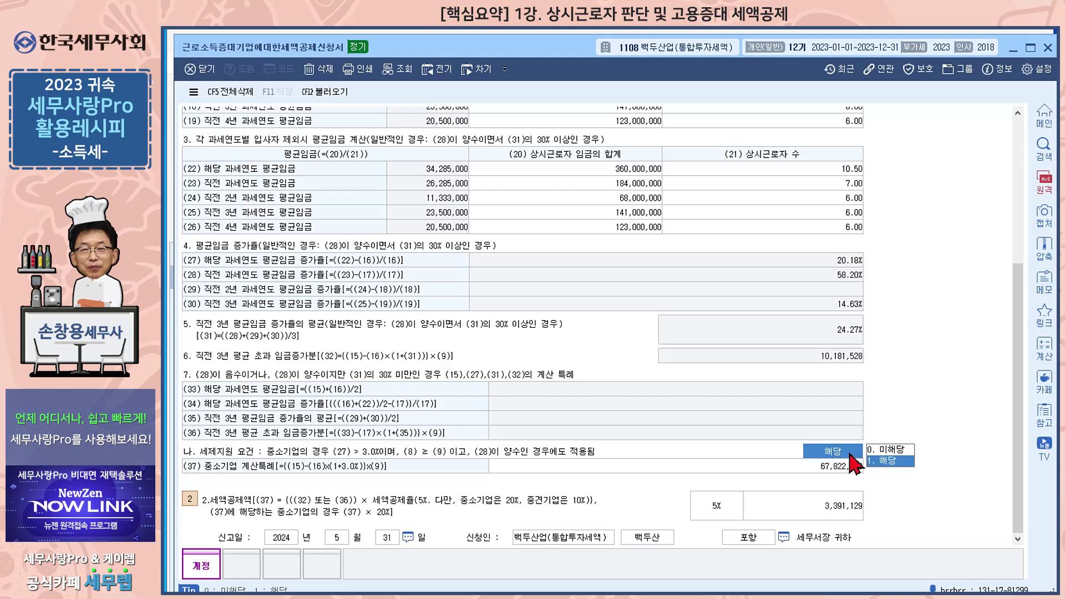
pyautogui.click(890, 450)
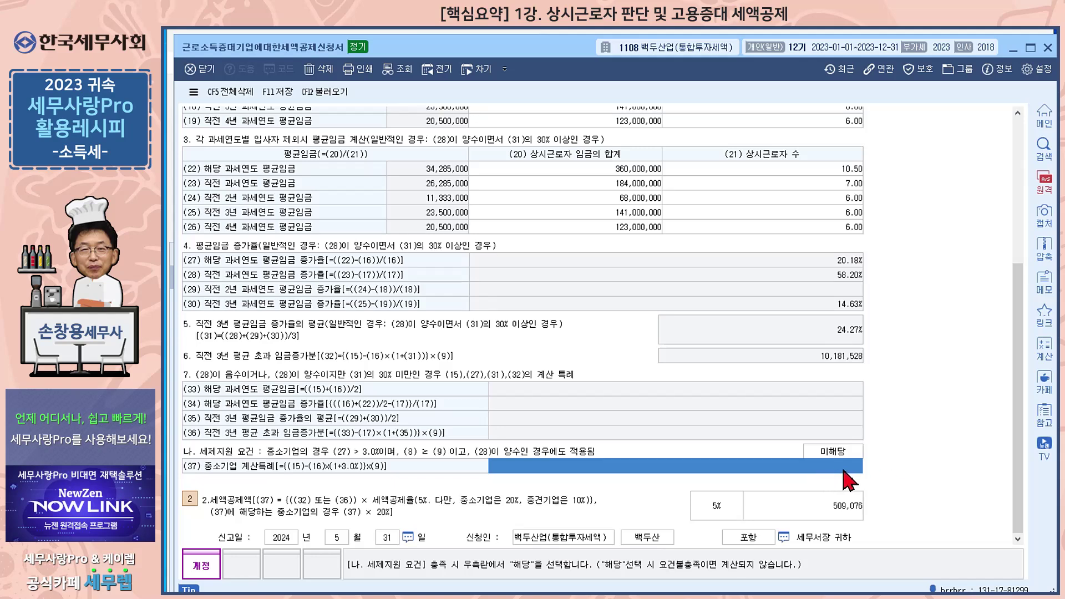
pyautogui.click(844, 452)
pyautogui.click(888, 461)
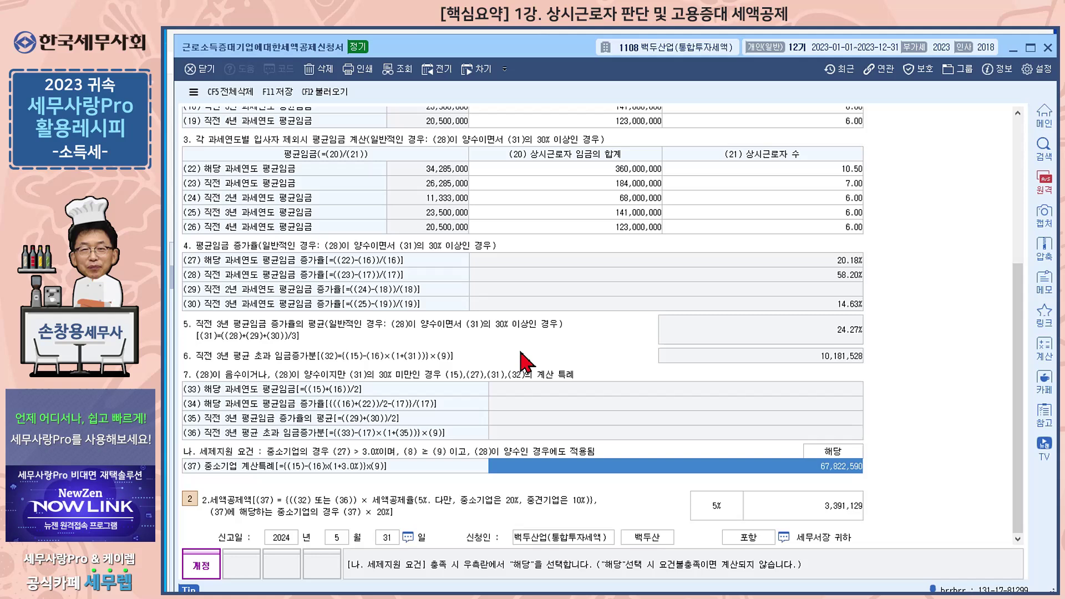
# - Set the 세액공제율 in the tax credit amount section to 20% for a 중소기업
pyautogui.click(715, 514)
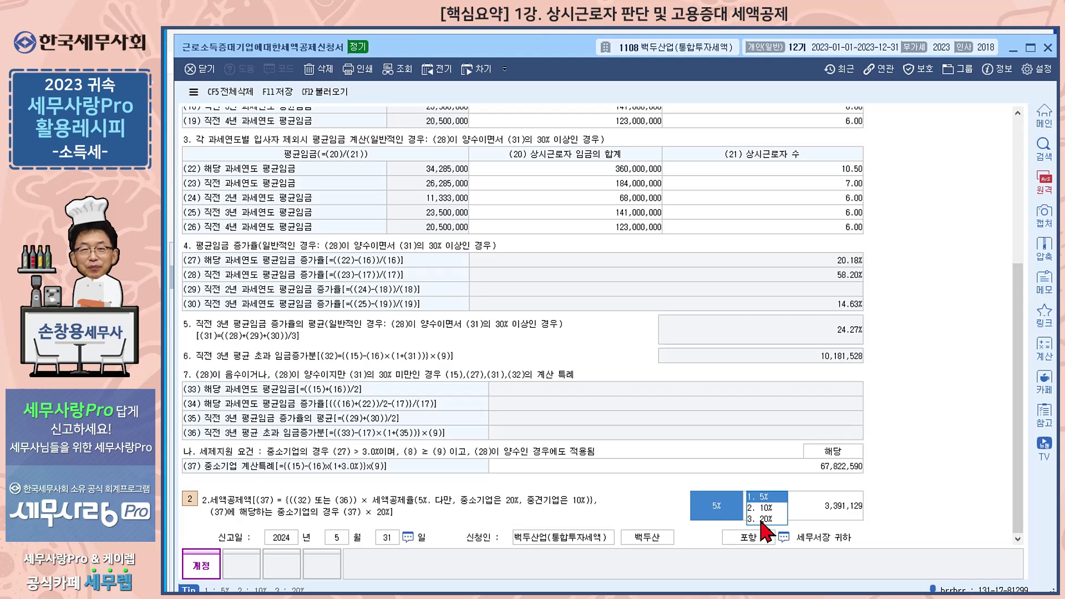
pyautogui.click(761, 520)
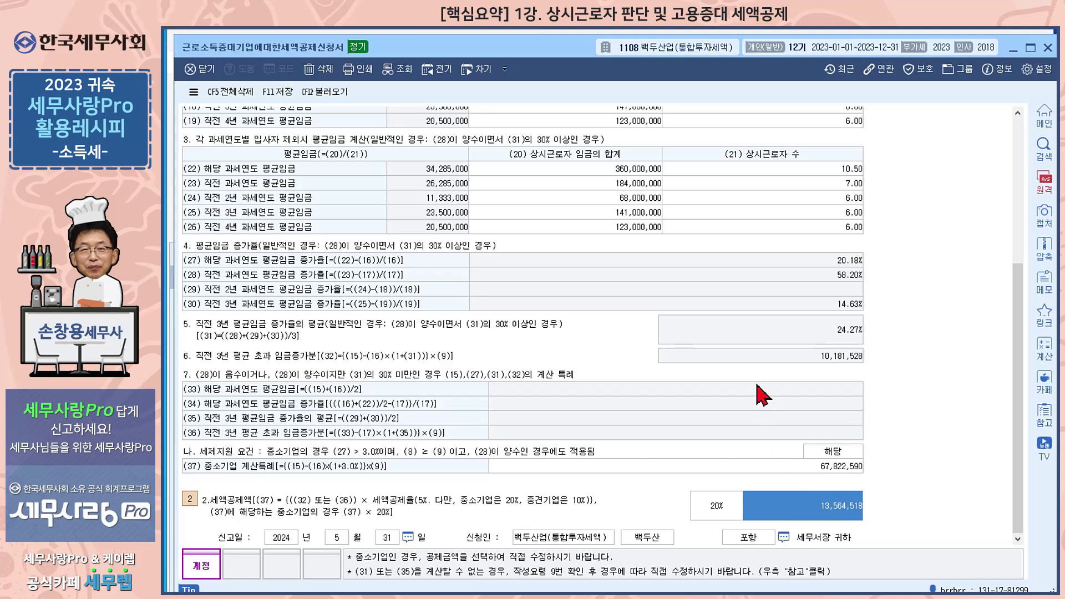
# - Review the average-wage growth sections, and open the prompt for loading saved 근로자고용현황 values but decline it
pyautogui.scroll(3, 763, 393)
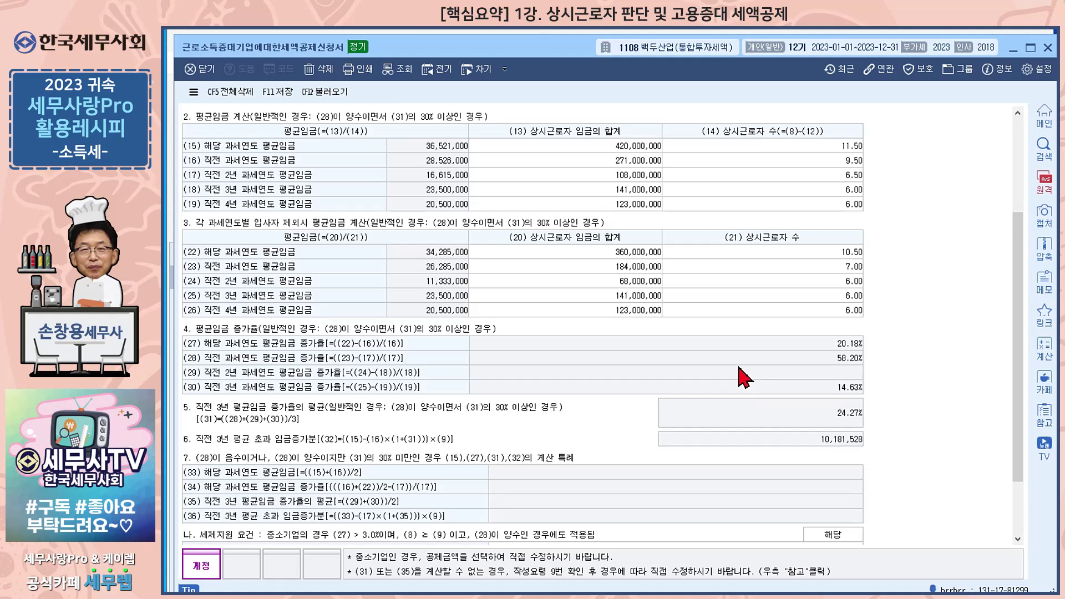
pyautogui.click(326, 92)
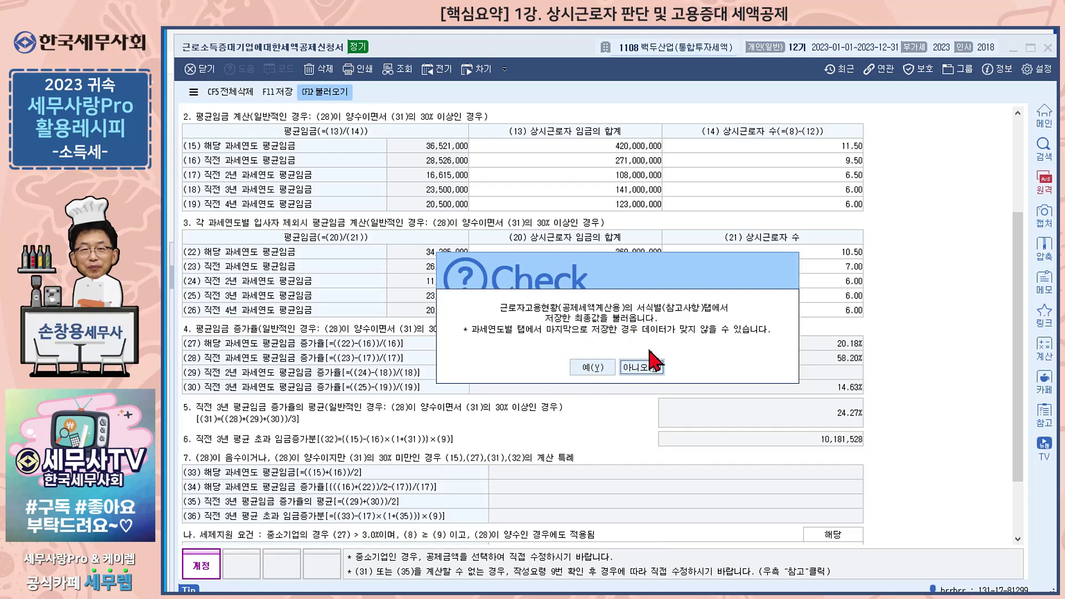
pyautogui.click(647, 367)
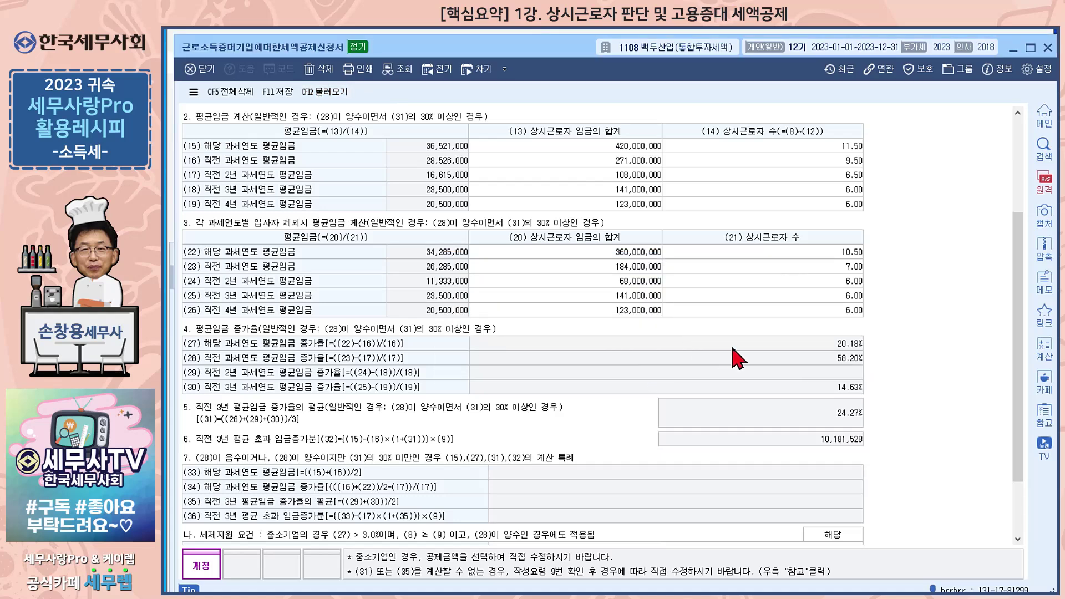